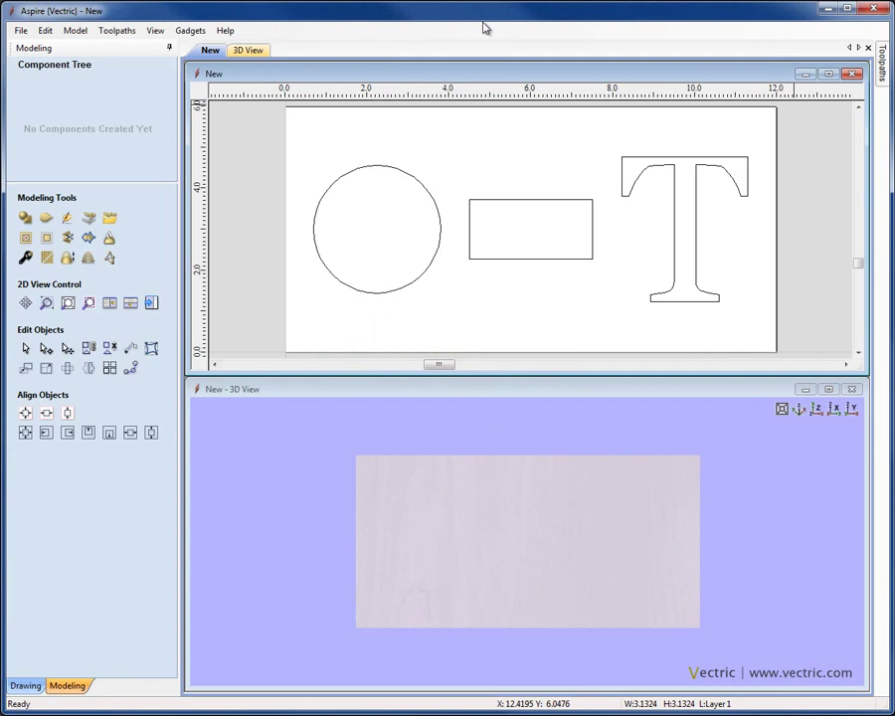
Create a round-profile shape from the circle with a 45-degree angle, 0 base height and no height limit.
{"action": "left_click", "coordinate": [427, 193]}
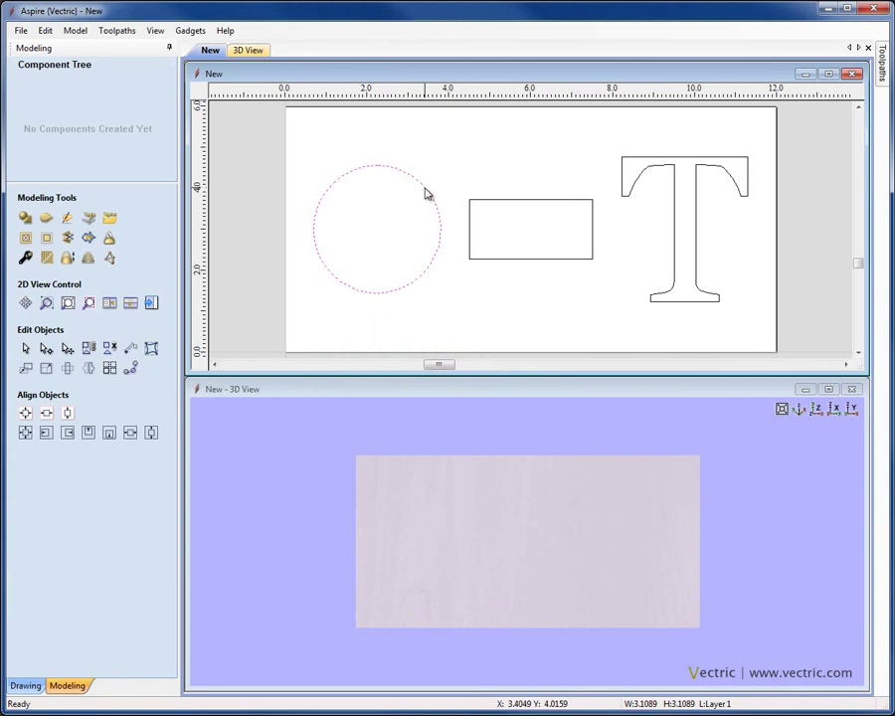
{"action": "left_click", "coordinate": [26, 220]}
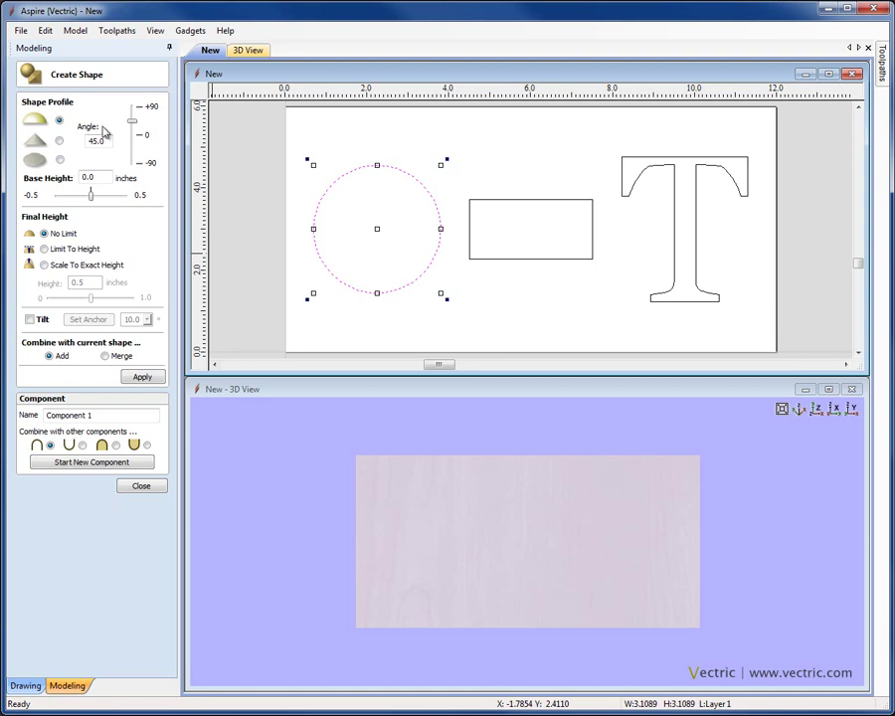
{"action": "left_click", "coordinate": [141, 377]}
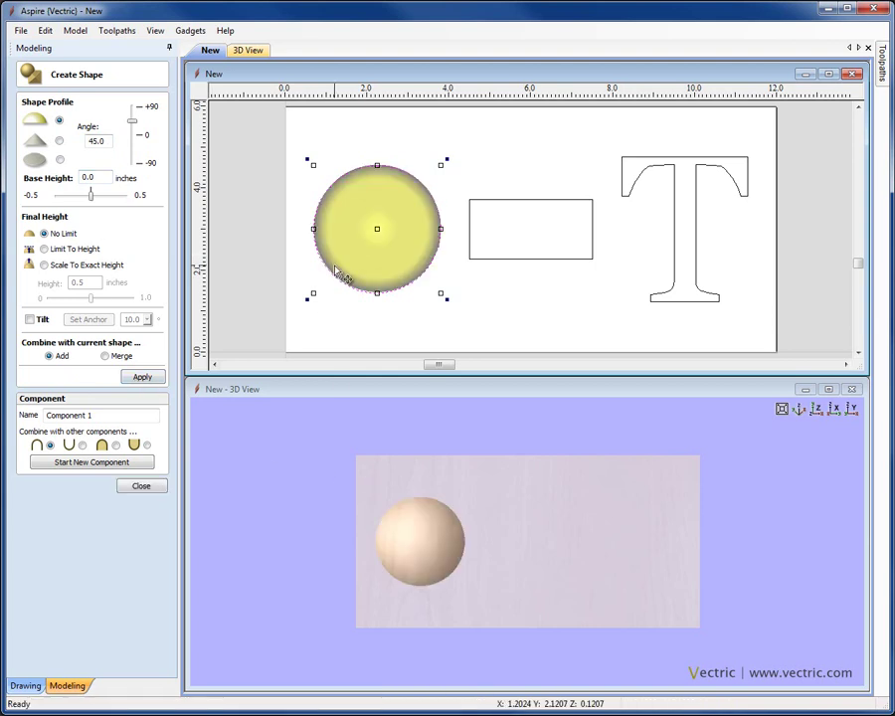
{"action": "mouse_move", "coordinate": [493, 559]}
{"action": "left_mouse_down"}
{"action": "mouse_move", "coordinate": [513, 447]}
{"action": "mouse_move", "coordinate": [448, 518]}
{"action": "mouse_move", "coordinate": [497, 540]}
{"action": "left_mouse_up"}
{"action": "left_click", "coordinate": [819, 409]}
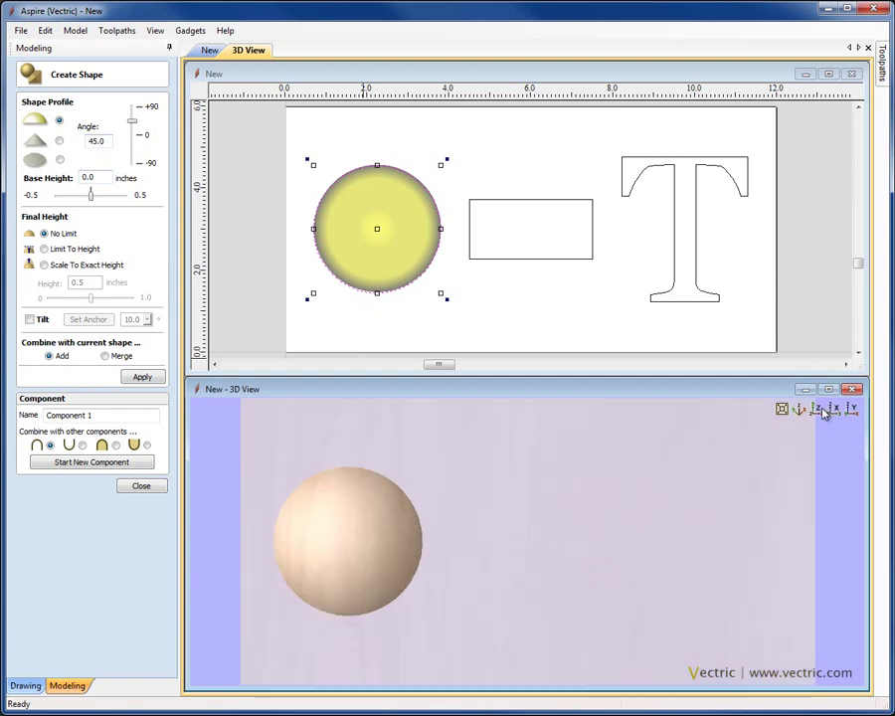
Name the circle's component "Round Shape" and finish creating the shape.
{"action": "left_click_drag", "start_coordinate": [118, 416], "coordinate": [45, 418]}
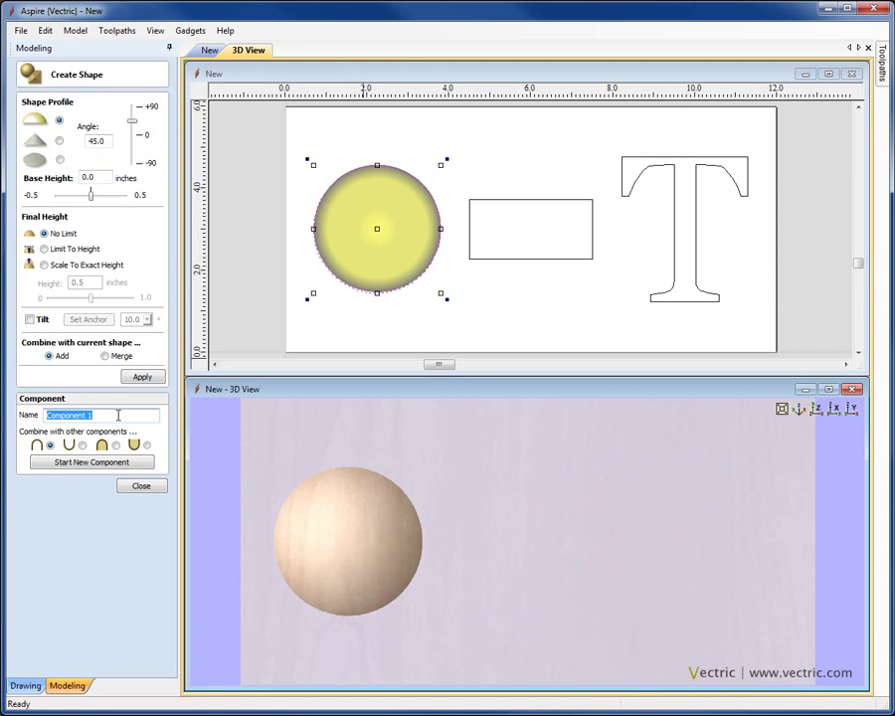
{"action": "type", "text": "Round Shape"}
{"action": "left_click", "coordinate": [137, 487]}
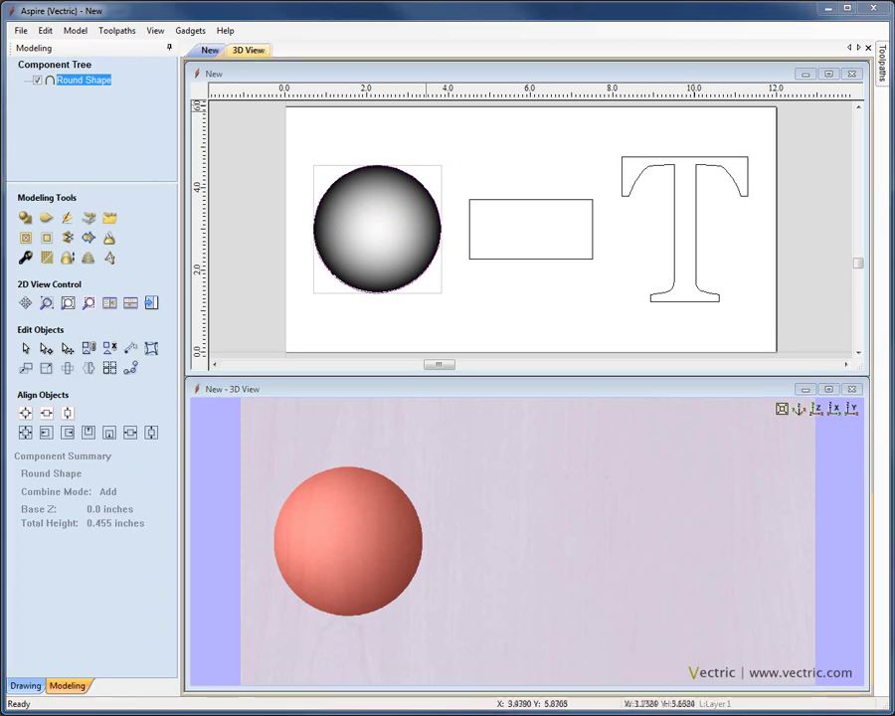
Delete the Round Shape component while keeping the circle vector.
{"action": "left_click", "coordinate": [533, 150]}
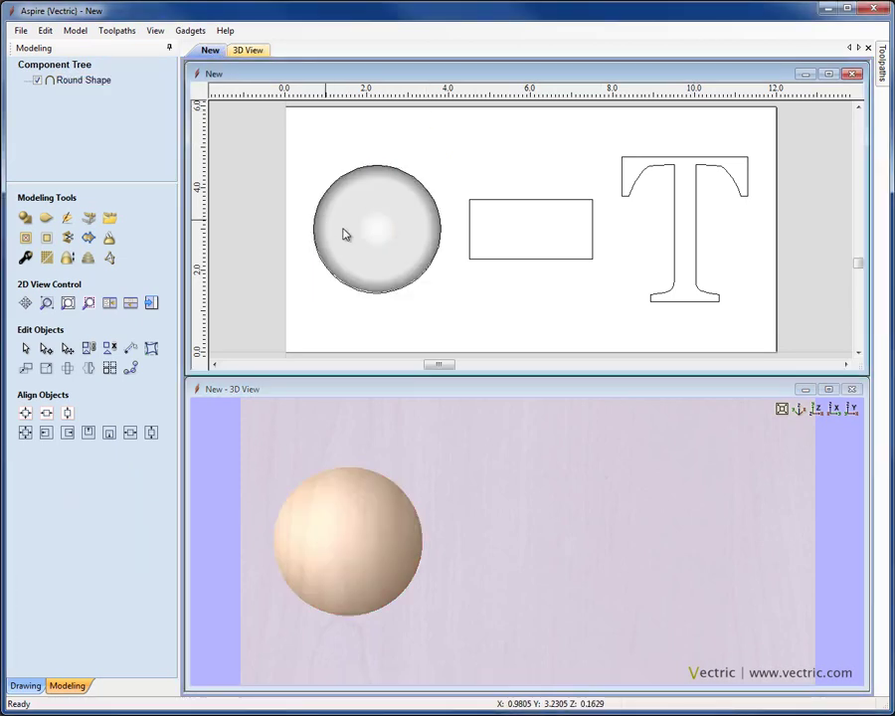
{"action": "left_click", "coordinate": [375, 265]}
{"action": "key", "text": "Delete"}
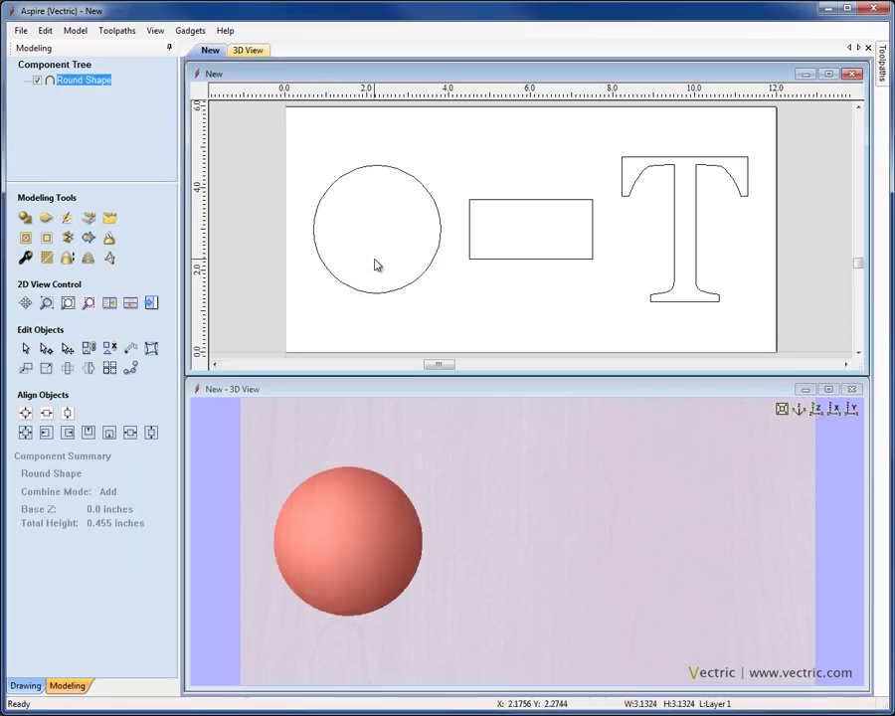
Create round-profile shapes from the circle, rectangle and letter T together, with the angle set to 27 degrees.
{"action": "left_click", "coordinate": [25, 219]}
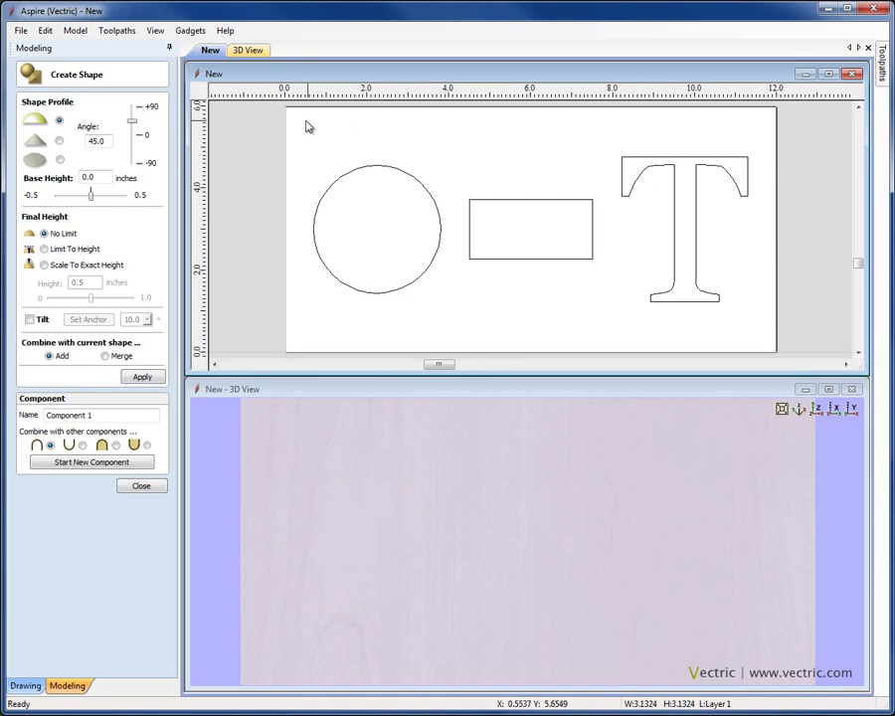
{"action": "left_click_drag", "start_coordinate": [307, 121], "coordinate": [629, 294]}
{"action": "left_click_drag", "start_coordinate": [735, 334], "coordinate": [781, 341]}
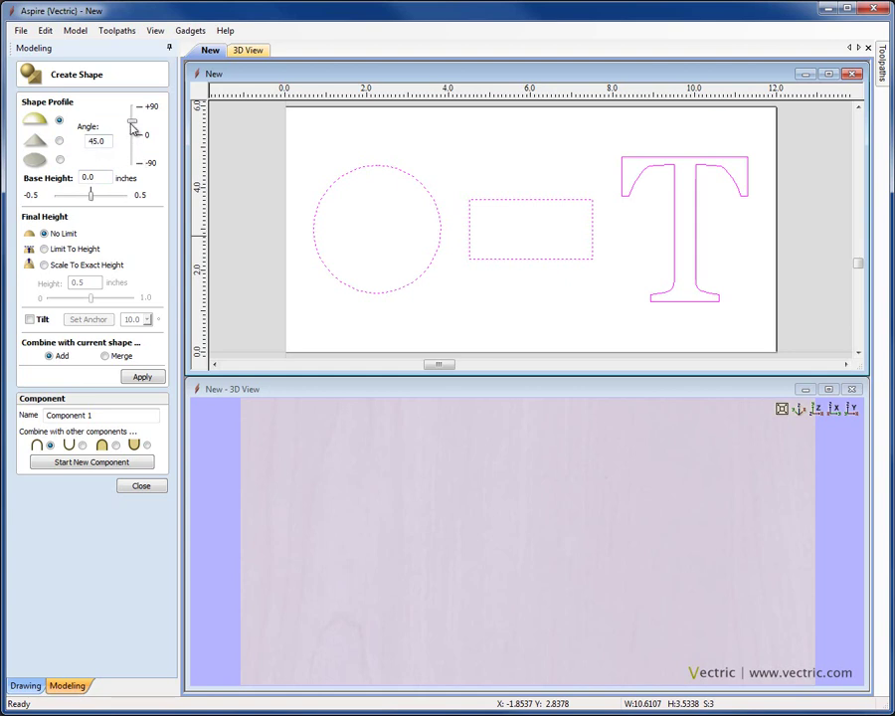
{"action": "left_click_drag", "start_coordinate": [132, 126], "coordinate": [136, 134]}
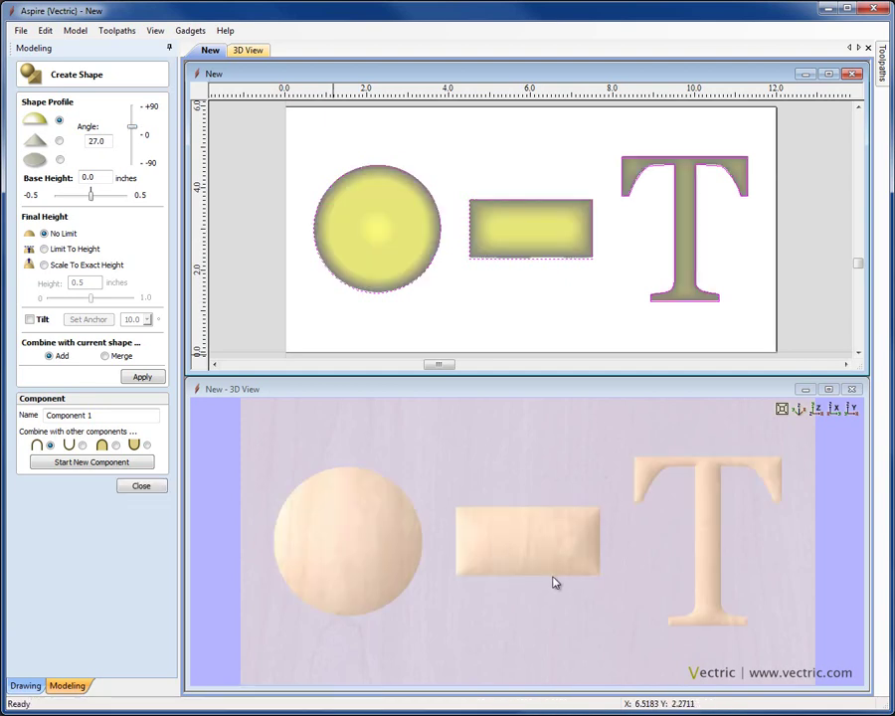
{"action": "left_click_drag", "start_coordinate": [555, 581], "coordinate": [331, 323]}
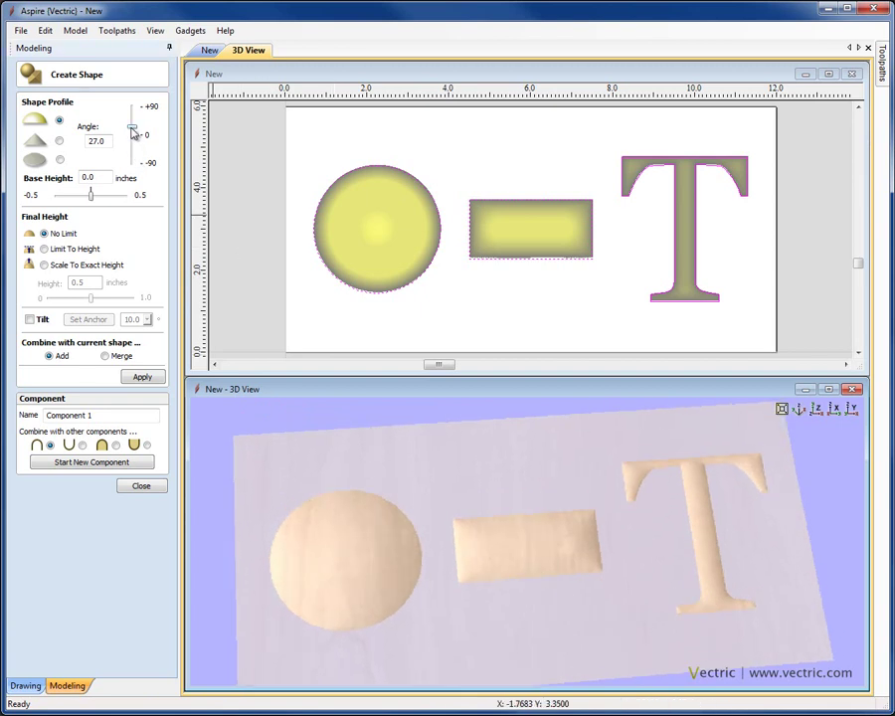
Raise the round profile's angle to 57.6 degrees, and follow with an exact angle of 30 degrees.
{"action": "mouse_move", "coordinate": [132, 127]}
{"action": "left_mouse_down"}
{"action": "mouse_move", "coordinate": [133, 118]}
{"action": "mouse_move", "coordinate": [131, 152]}
{"action": "mouse_move", "coordinate": [133, 120]}
{"action": "left_mouse_up"}
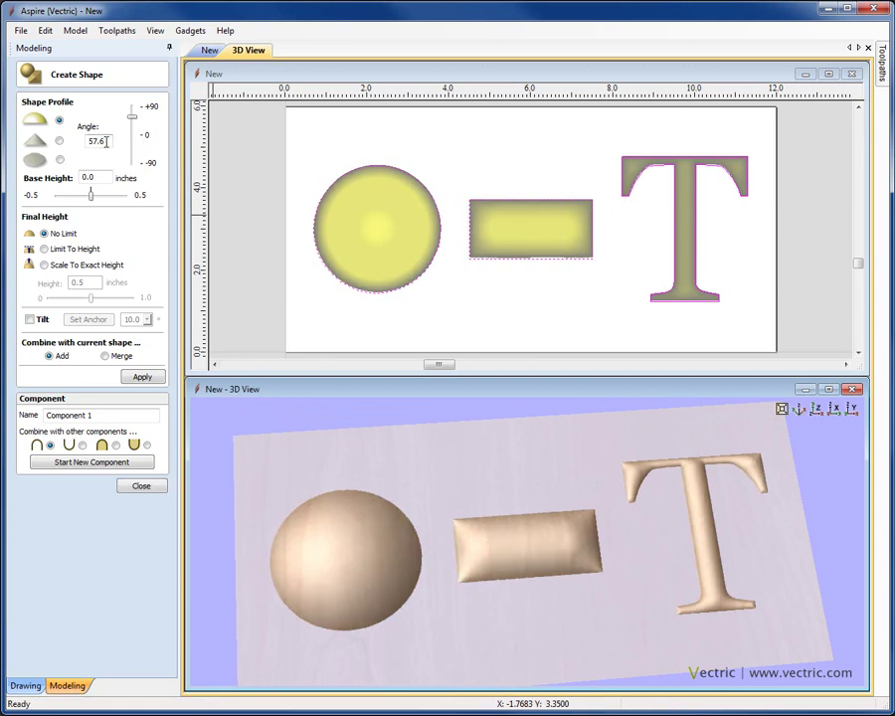
{"action": "double_click", "coordinate": [105, 141]}
{"action": "type", "text": "30"}
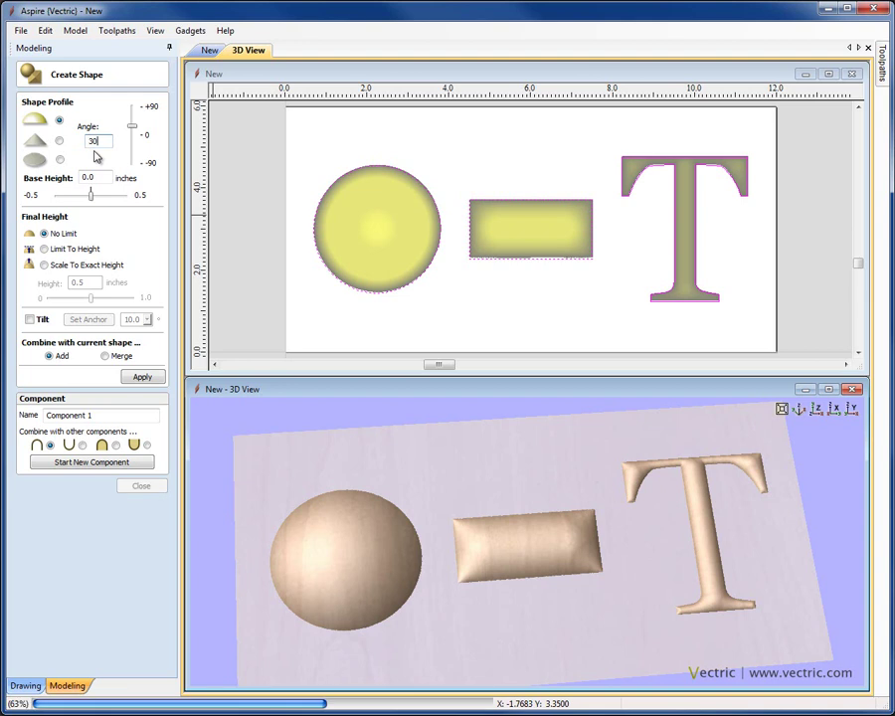
{"action": "key", "text": "Return"}
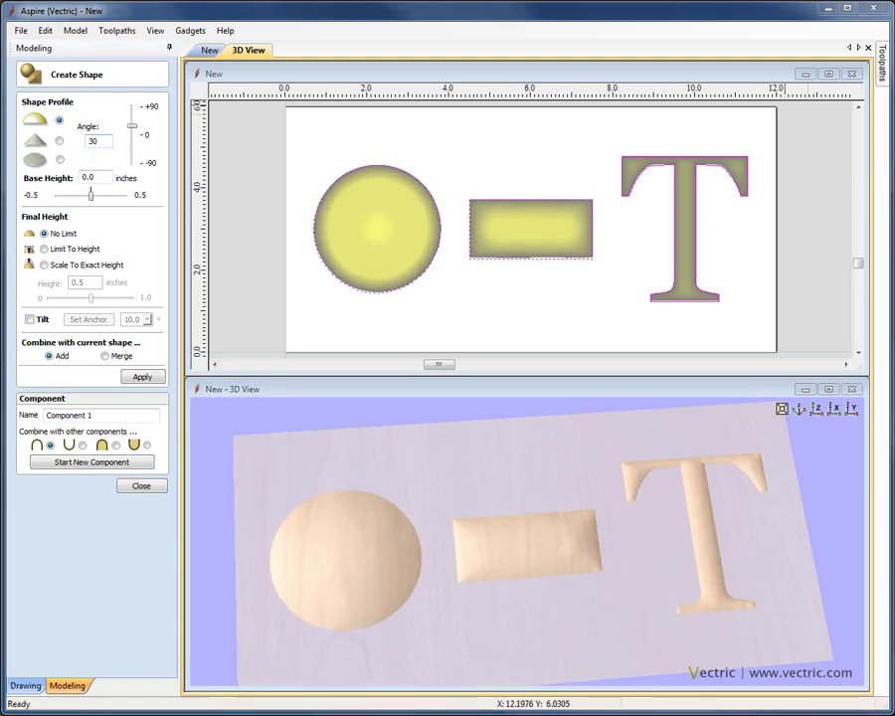
Switch the three shapes to the angular profile and increase its angle to 46.8 degrees.
{"action": "left_click", "coordinate": [813, 408]}
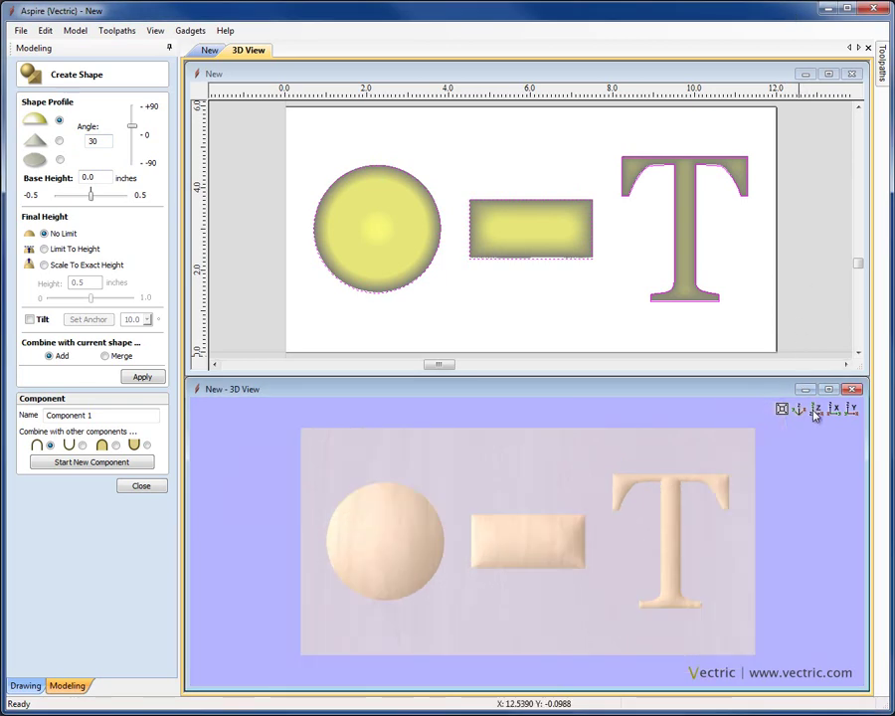
{"action": "left_click", "coordinate": [59, 141]}
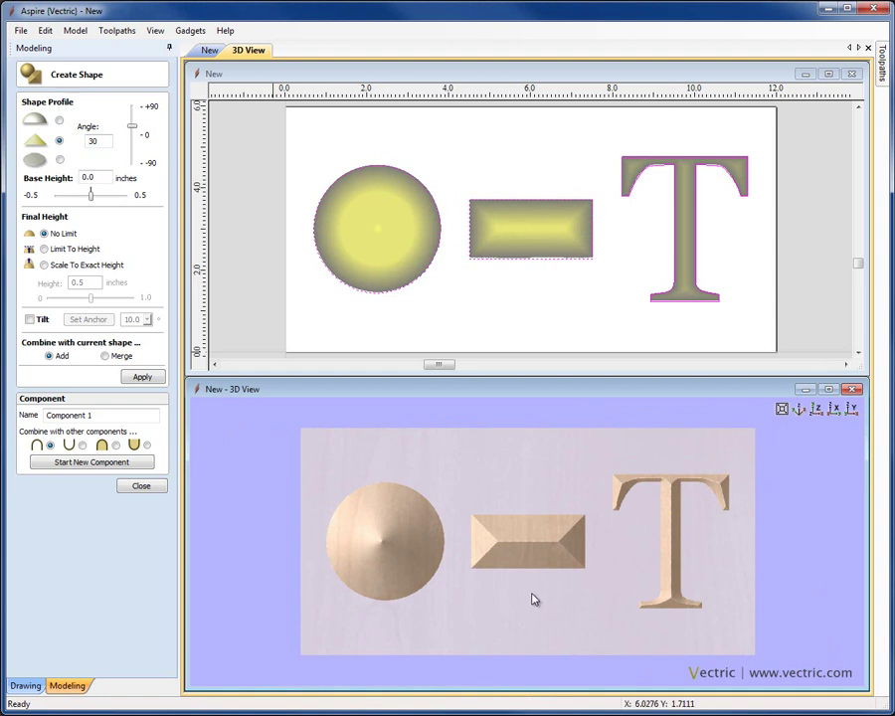
{"action": "mouse_move", "coordinate": [545, 606]}
{"action": "left_mouse_down"}
{"action": "mouse_move", "coordinate": [574, 560]}
{"action": "mouse_move", "coordinate": [585, 475]}
{"action": "mouse_move", "coordinate": [577, 560]}
{"action": "mouse_move", "coordinate": [552, 612]}
{"action": "left_mouse_up"}
{"action": "left_click_drag", "start_coordinate": [503, 584], "coordinate": [399, 495]}
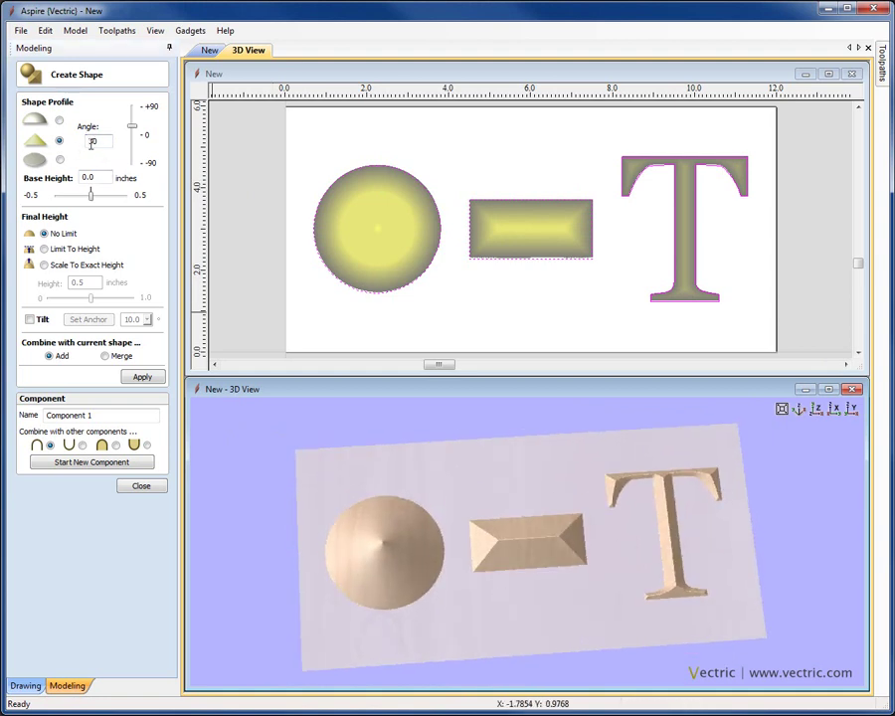
{"action": "mouse_move", "coordinate": [132, 127]}
{"action": "left_mouse_down"}
{"action": "mouse_move", "coordinate": [134, 146]}
{"action": "mouse_move", "coordinate": [134, 125]}
{"action": "left_mouse_up"}
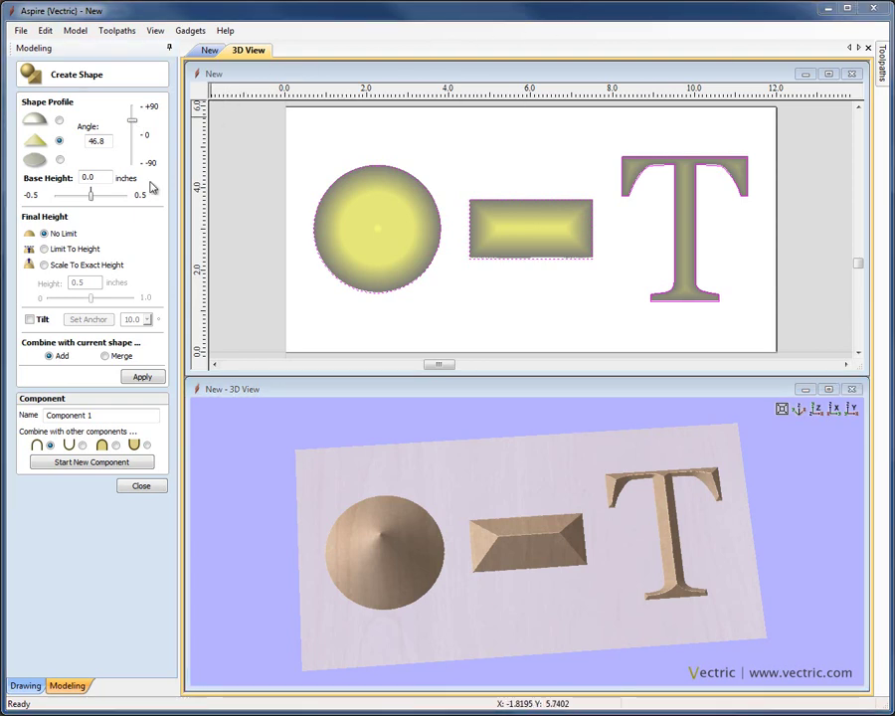
Switch the shapes to the flat profile and set the base height to 0.25 inches.
{"action": "left_click", "coordinate": [59, 161]}
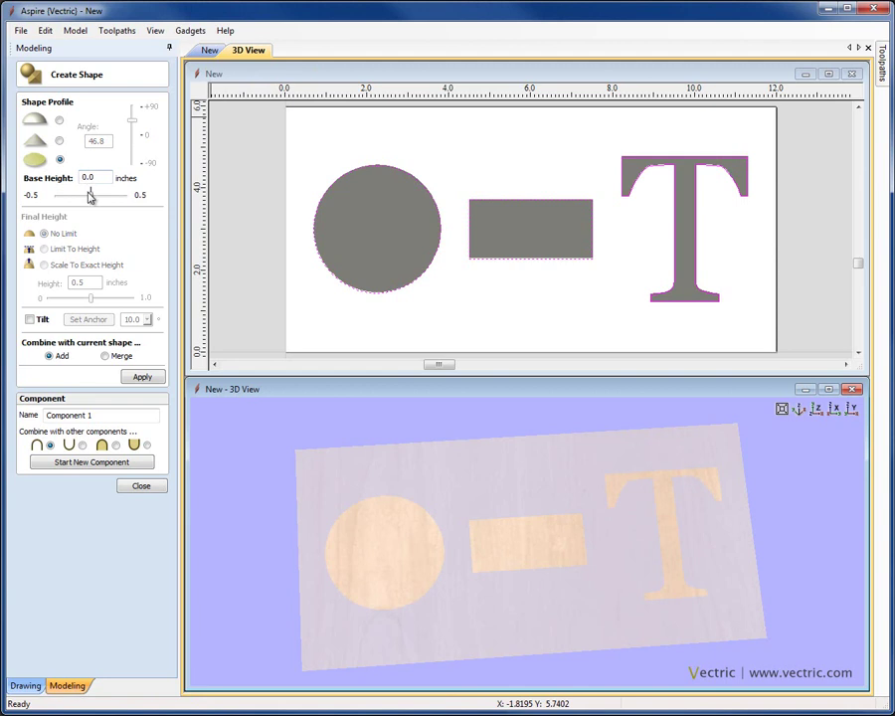
{"action": "mouse_move", "coordinate": [92, 198]}
{"action": "left_mouse_down"}
{"action": "mouse_move", "coordinate": [114, 202]}
{"action": "mouse_move", "coordinate": [103, 198]}
{"action": "left_mouse_up"}
{"action": "double_click", "coordinate": [92, 178]}
{"action": "type", "text": "0.25"}
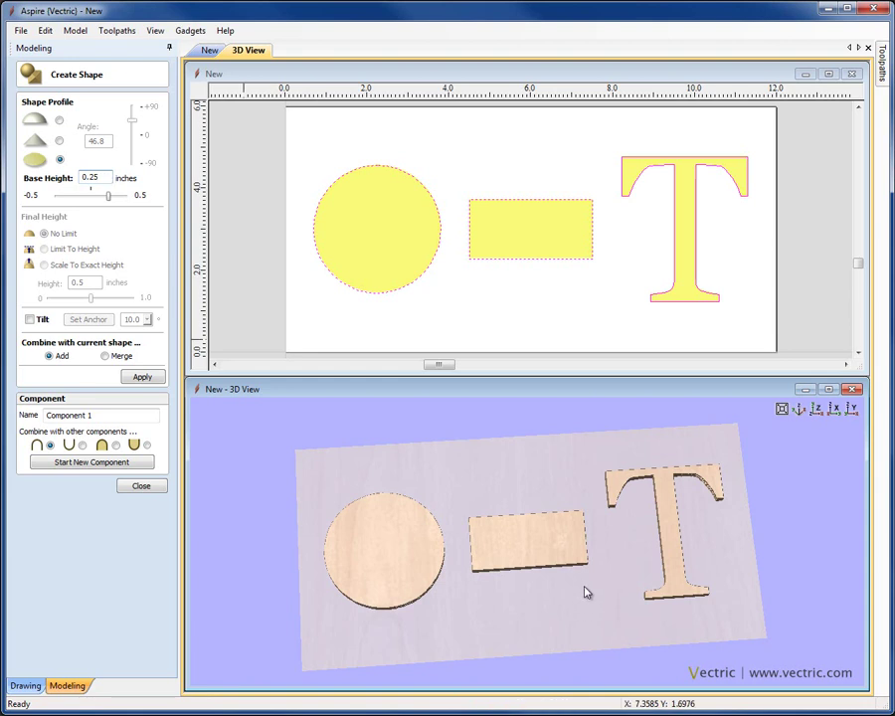
{"action": "mouse_move", "coordinate": [585, 587]}
{"action": "left_mouse_down"}
{"action": "mouse_move", "coordinate": [588, 521]}
{"action": "mouse_move", "coordinate": [577, 593]}
{"action": "left_mouse_up"}
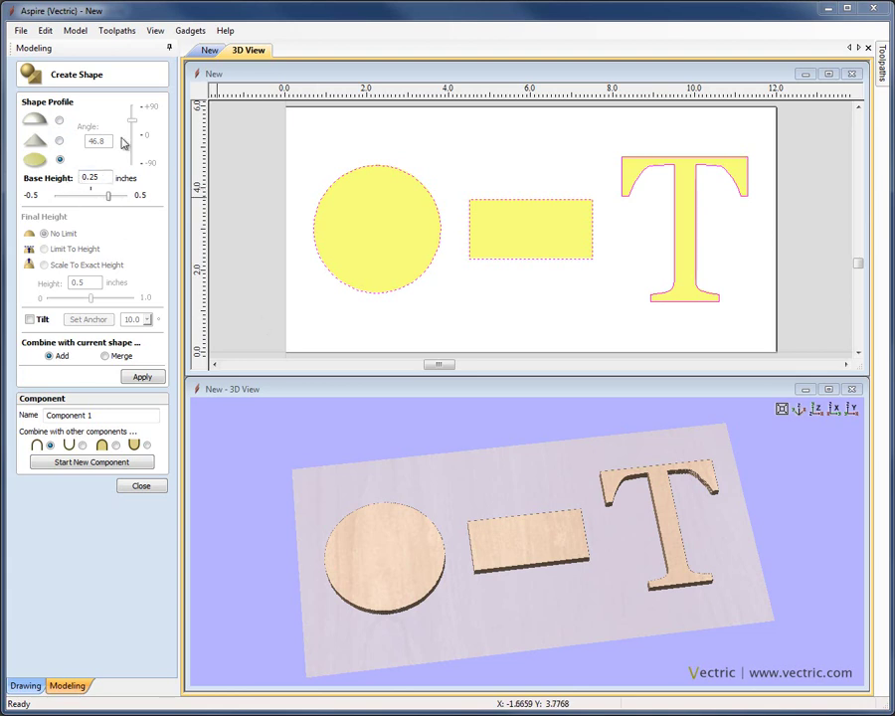
Return the shapes to the round profile with an angle of 63 degrees and a base height of 0 inches.
{"action": "left_click", "coordinate": [60, 120]}
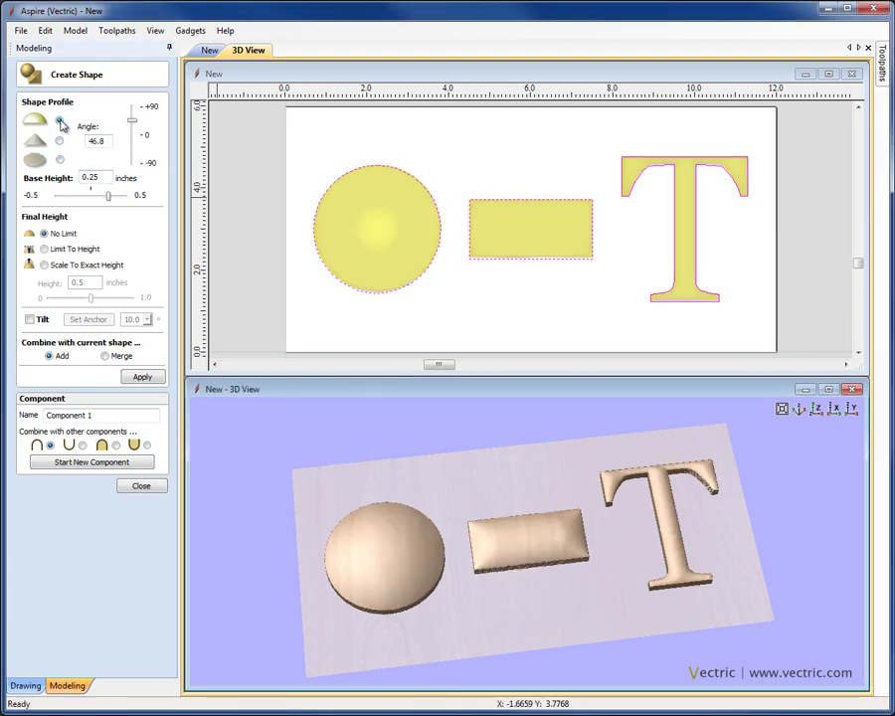
{"action": "left_click_drag", "start_coordinate": [415, 541], "coordinate": [455, 593]}
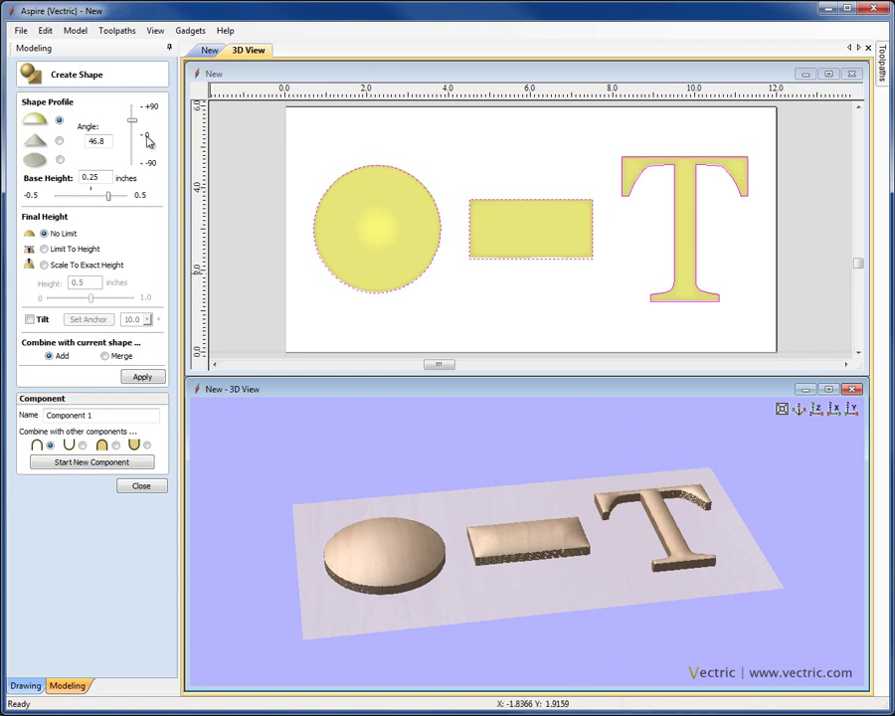
{"action": "left_click_drag", "start_coordinate": [132, 122], "coordinate": [132, 114]}
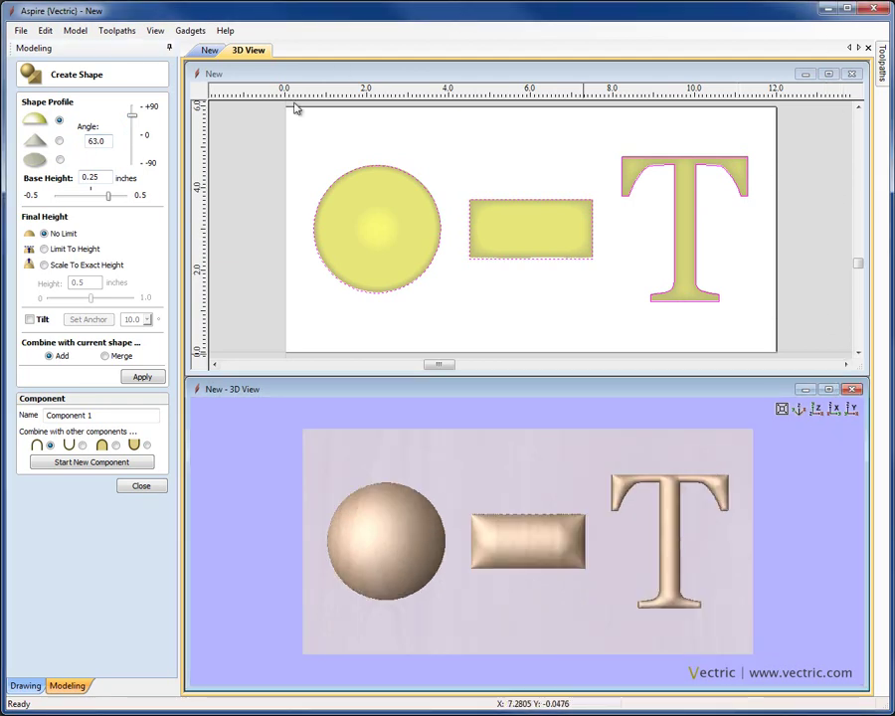
{"action": "double_click", "coordinate": [95, 177]}
{"action": "type", "text": "0"}
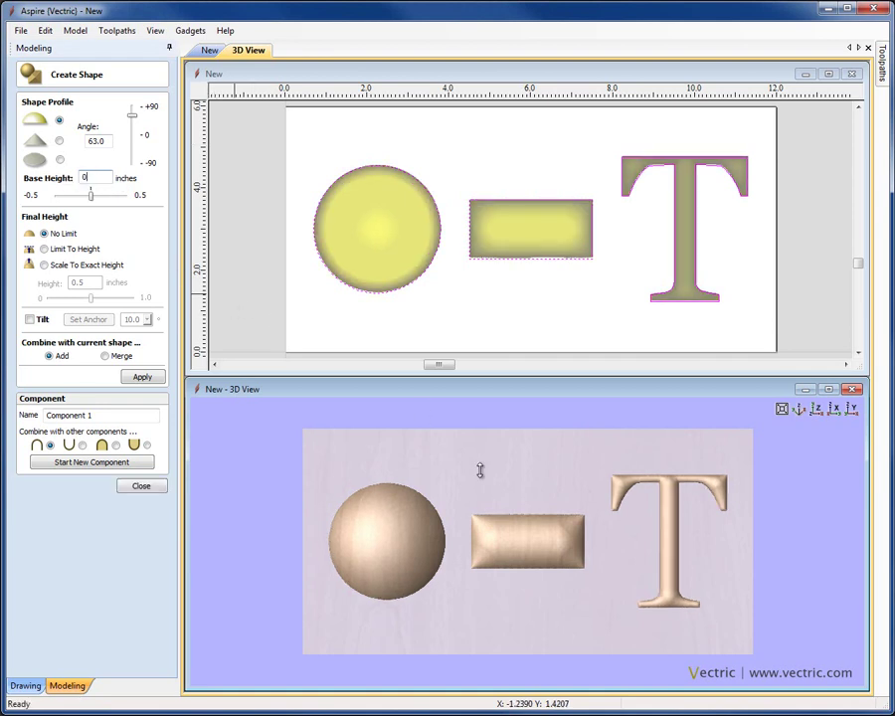
Examine in 3D how the round profile rises across the circle, the rectangle and the strokes of the T.
{"action": "left_click_drag", "start_coordinate": [785, 465], "coordinate": [615, 533]}
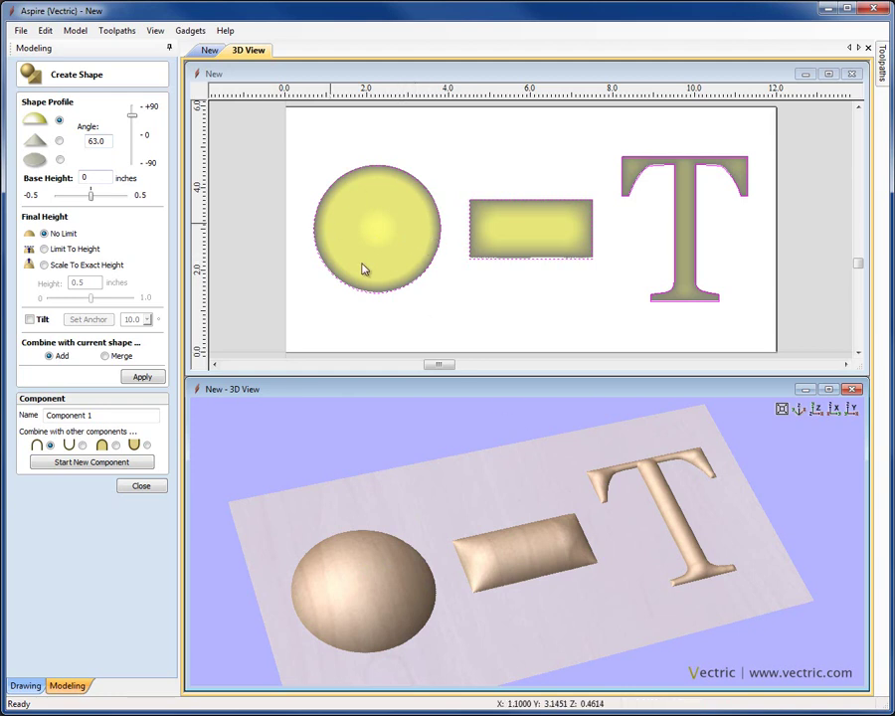
{"action": "left_click_drag", "start_coordinate": [568, 619], "coordinate": [512, 621]}
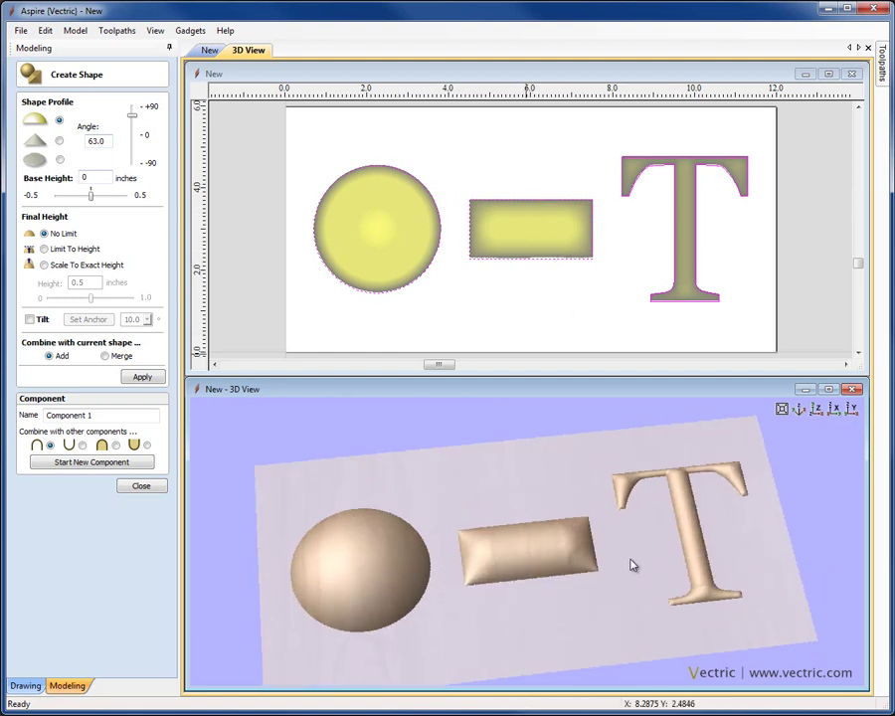
{"action": "left_click_drag", "start_coordinate": [631, 540], "coordinate": [502, 611]}
{"action": "left_click_drag", "start_coordinate": [652, 558], "coordinate": [609, 508]}
{"action": "scroll", "coordinate": [557, 550], "scroll_direction": "up", "scroll_amount": 3}
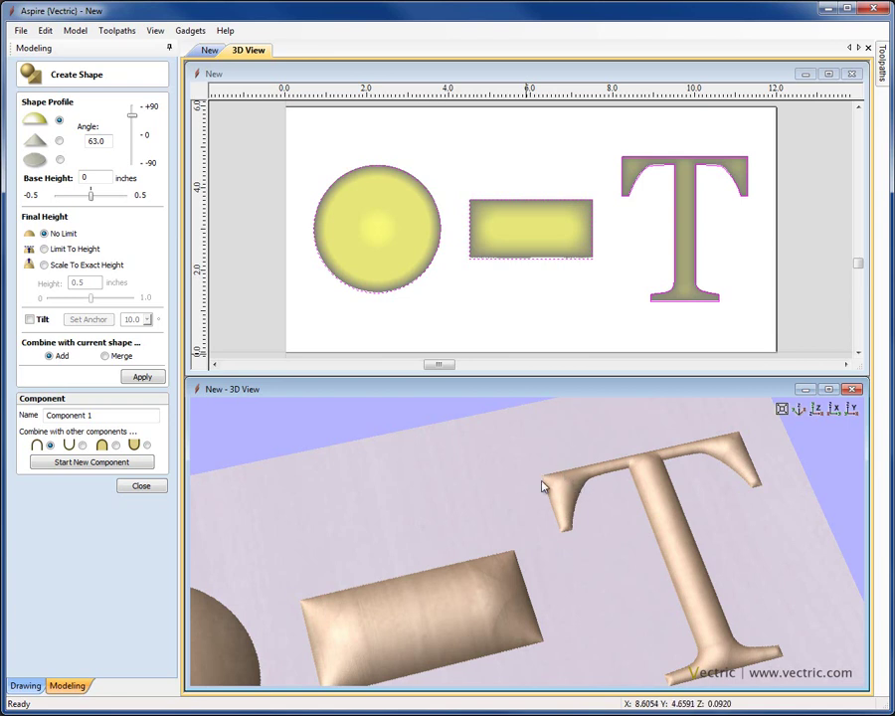
{"action": "left_click_drag", "start_coordinate": [546, 503], "coordinate": [613, 465]}
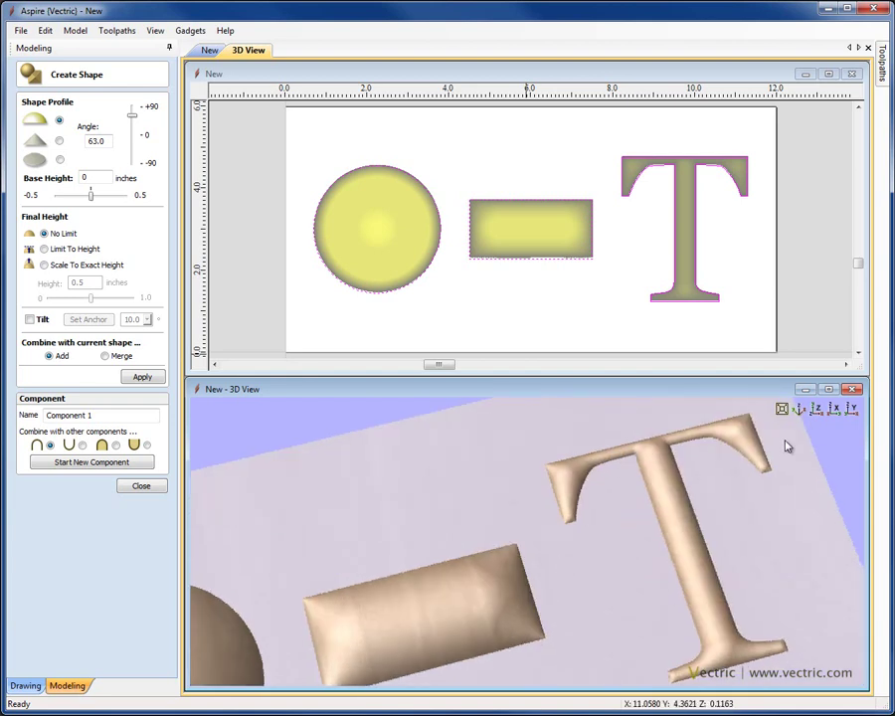
{"action": "left_click", "coordinate": [815, 410]}
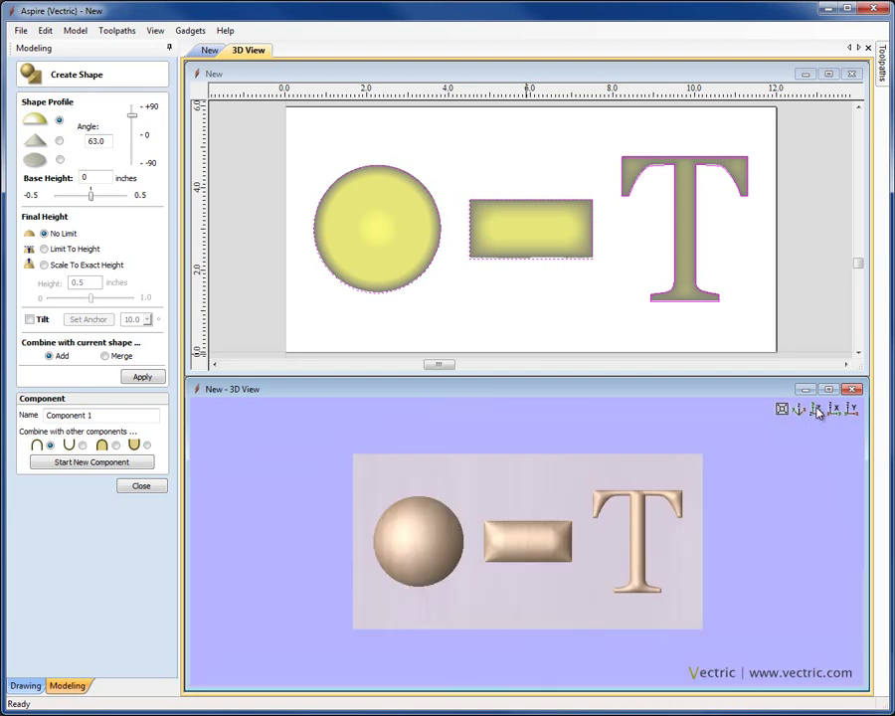
Limit the shapes' final height, trying 0.2 inches first and ending at 0.05 inches.
{"action": "left_click", "coordinate": [44, 248]}
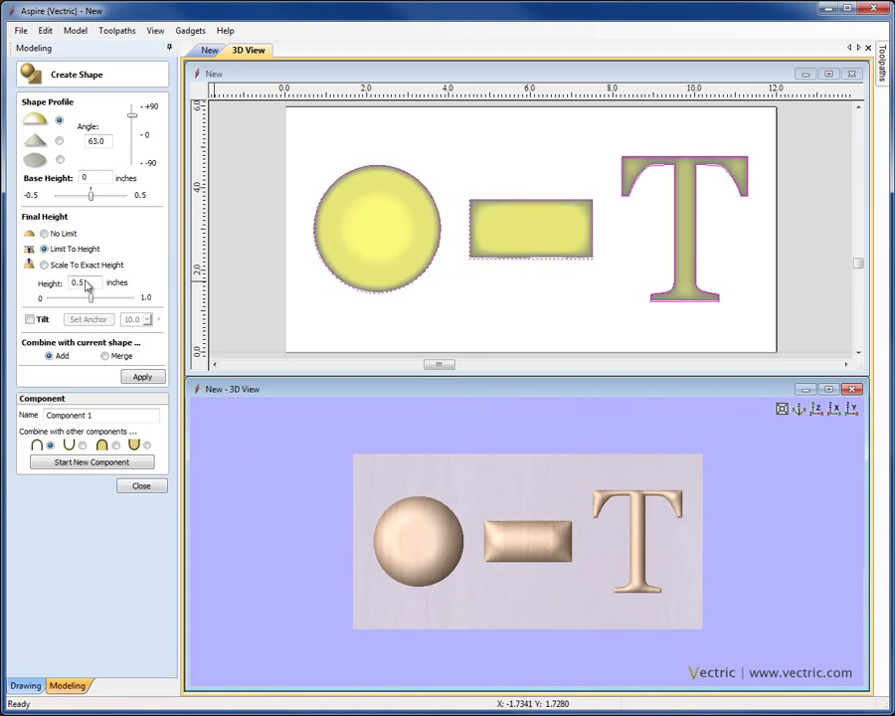
{"action": "type", "text": "0"}
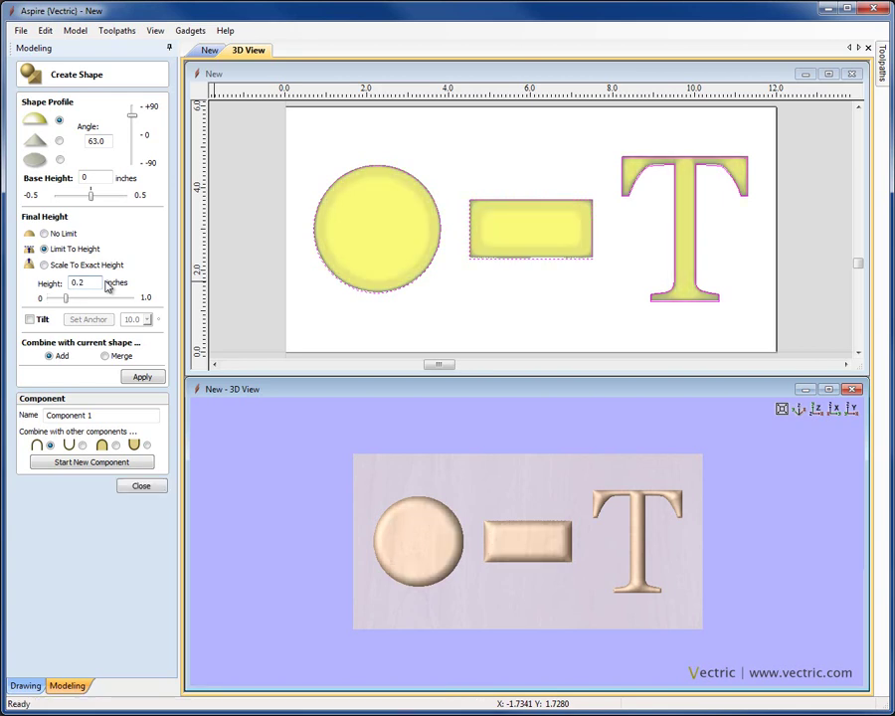
{"action": "left_click_drag", "start_coordinate": [534, 584], "coordinate": [476, 586]}
{"action": "scroll", "coordinate": [535, 557], "scroll_direction": "up", "scroll_amount": 5}
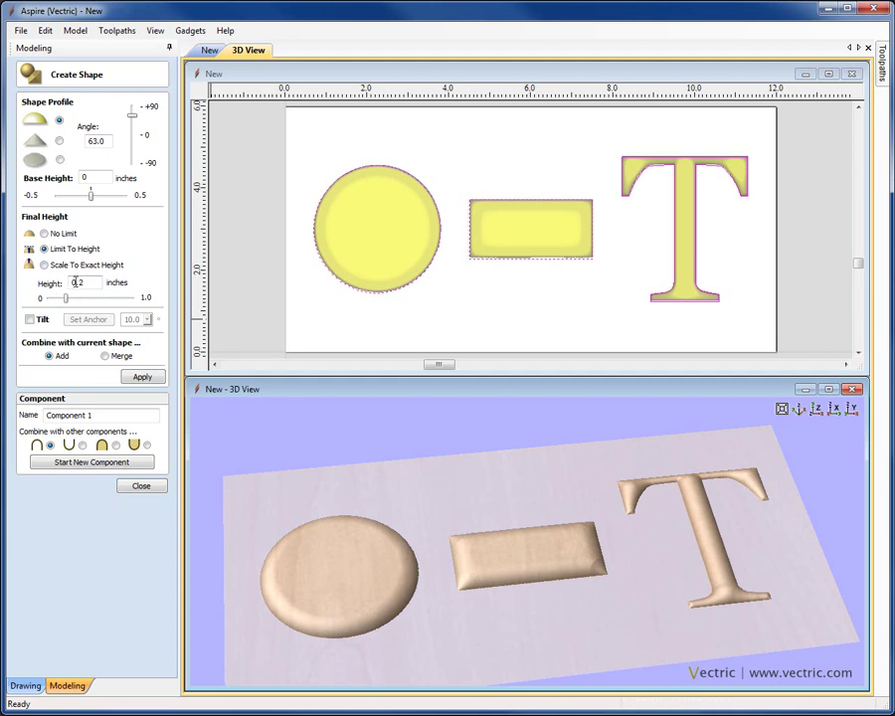
{"action": "left_click_drag", "start_coordinate": [67, 304], "coordinate": [56, 305]}
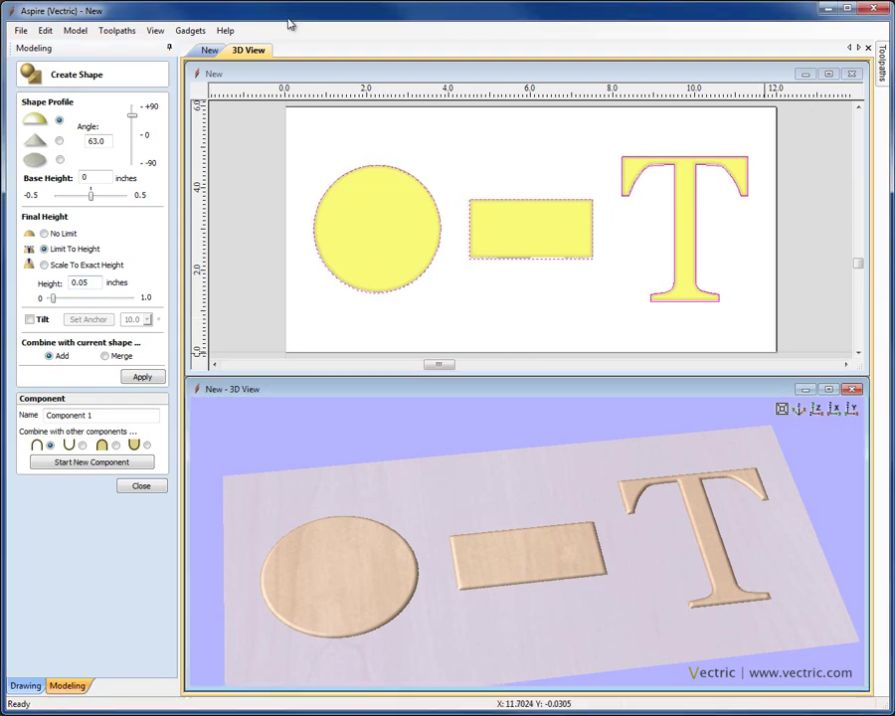
Raise the shapes' height limit to 0.28 inches, and switch the final height to scaling them to exactly that height.
{"action": "left_click", "coordinate": [815, 408]}
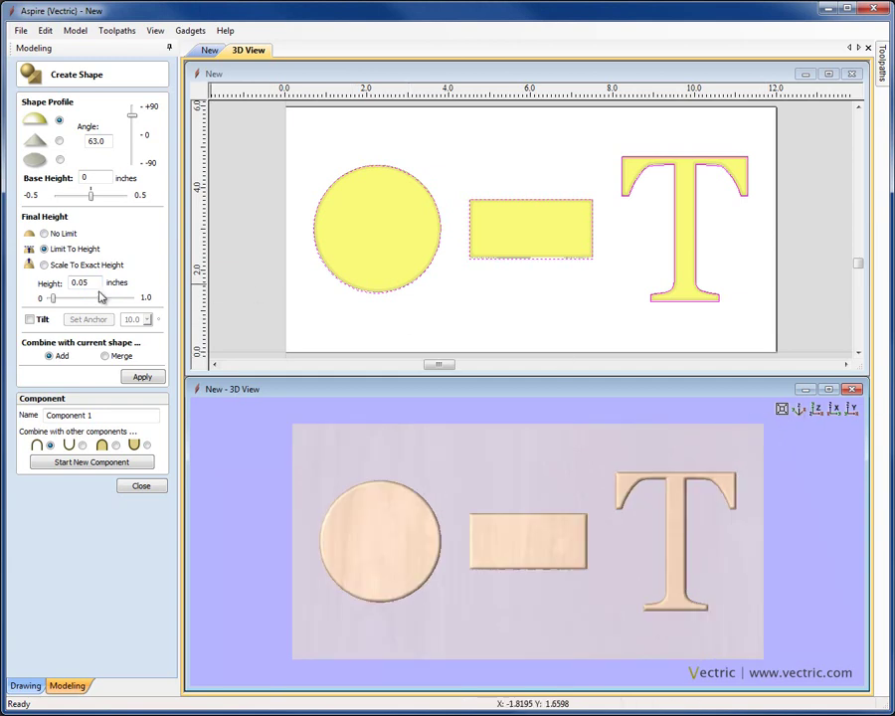
{"action": "left_click_drag", "start_coordinate": [52, 300], "coordinate": [71, 299]}
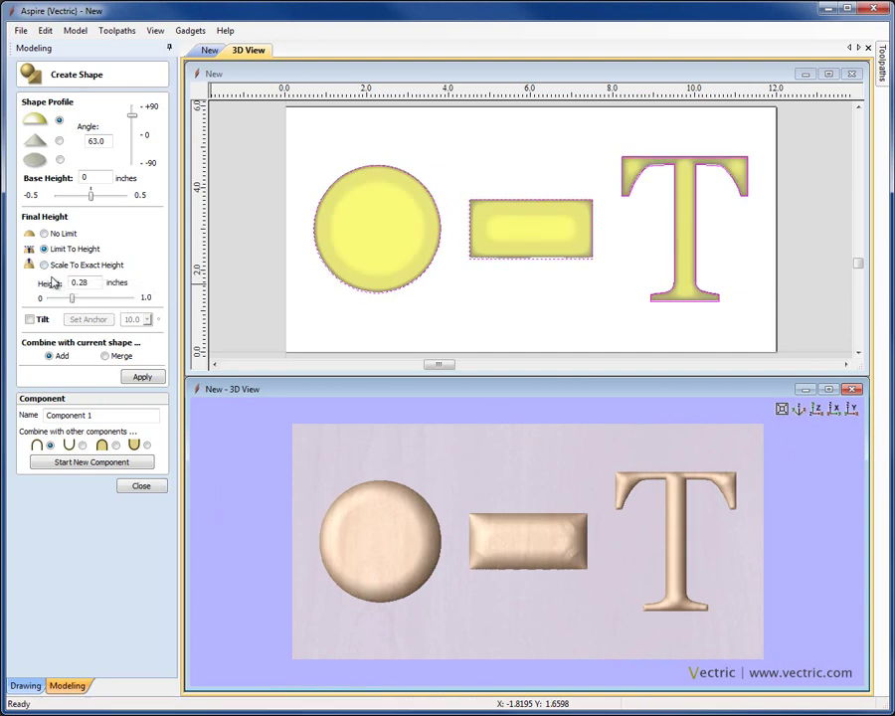
{"action": "left_click", "coordinate": [44, 266]}
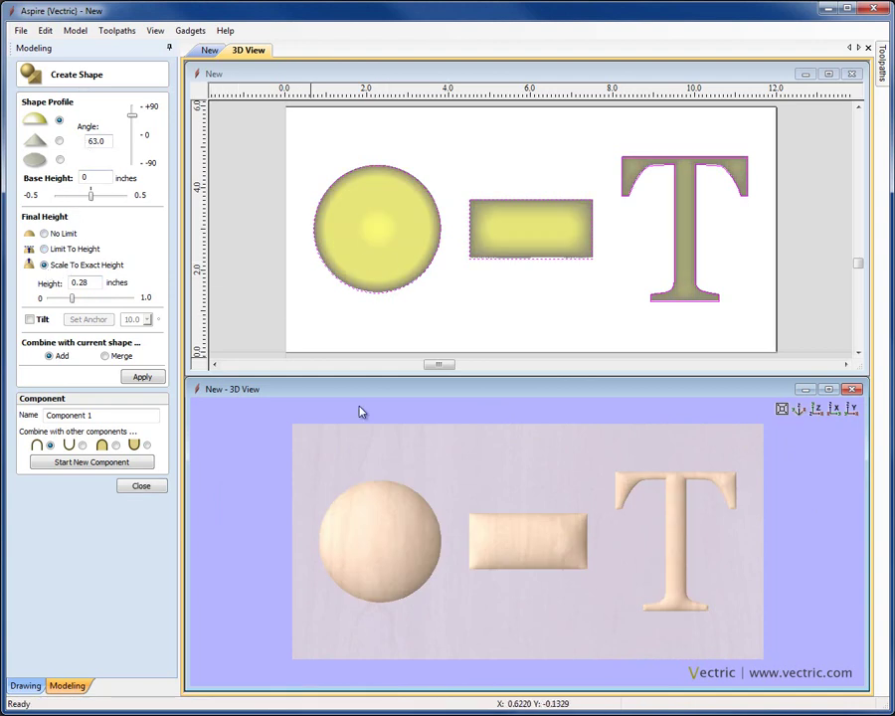
{"action": "left_click_drag", "start_coordinate": [544, 600], "coordinate": [336, 519]}
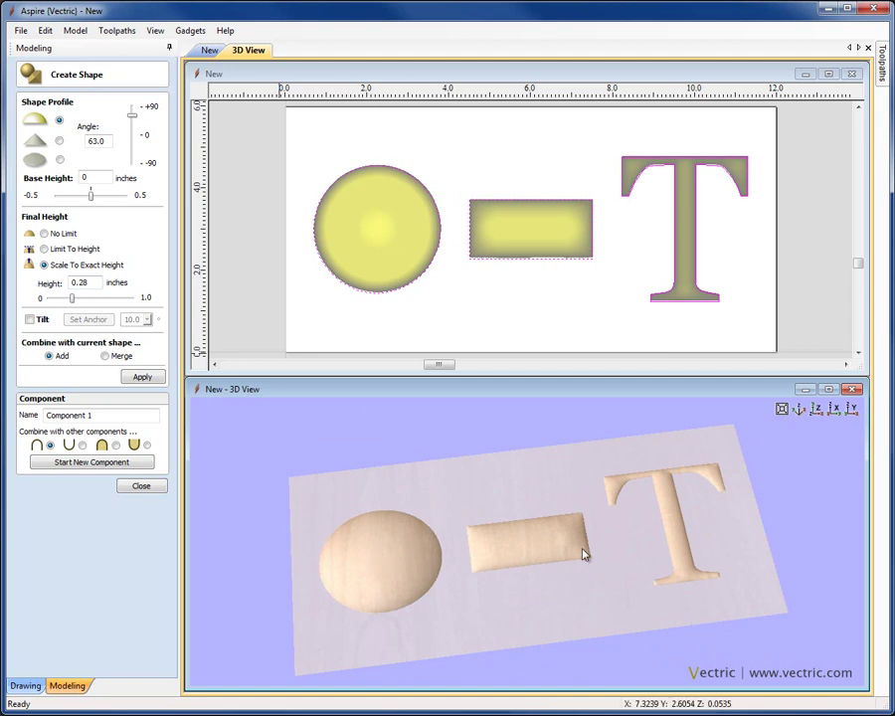
{"action": "left_click_drag", "start_coordinate": [584, 558], "coordinate": [760, 481]}
{"action": "left_click", "coordinate": [815, 408]}
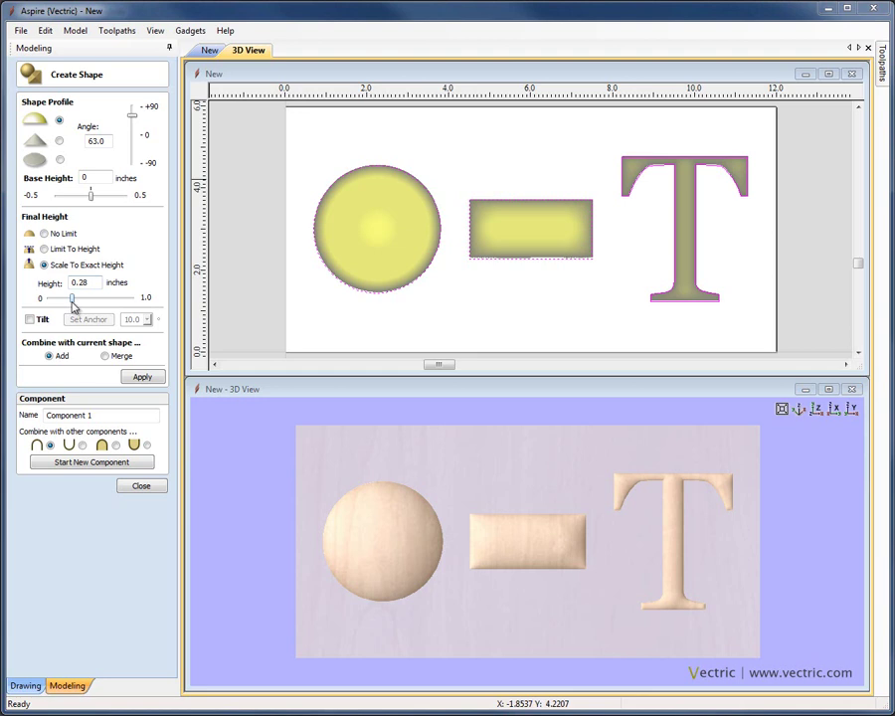
Scale the circle, rectangle and T to an exact height of 0.63 inches and view them at an angle in 3D.
{"action": "left_click_drag", "start_coordinate": [73, 301], "coordinate": [100, 300]}
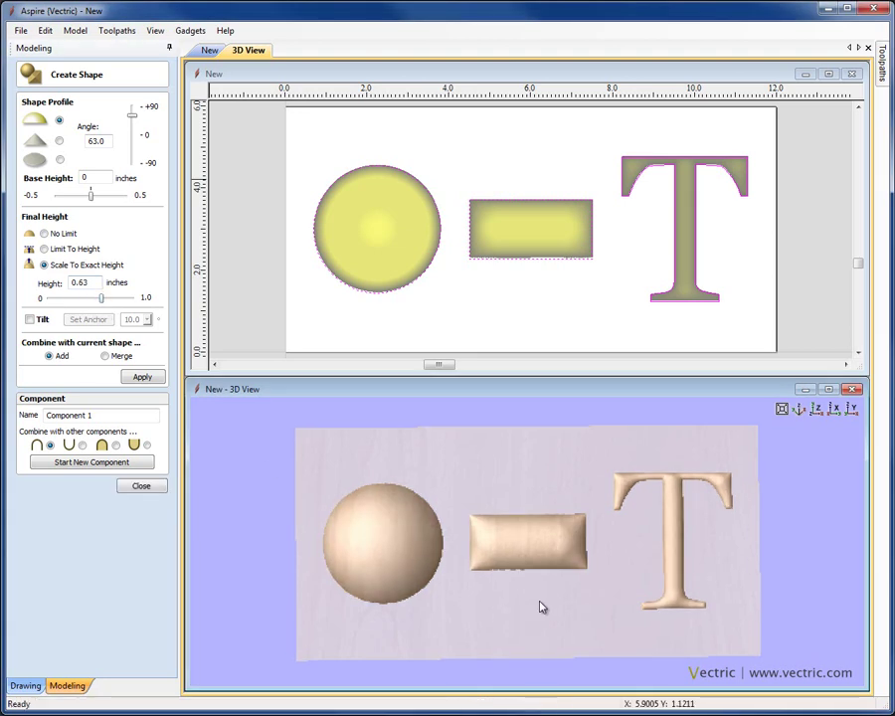
{"action": "mouse_move", "coordinate": [551, 593]}
{"action": "left_mouse_down"}
{"action": "mouse_move", "coordinate": [568, 481]}
{"action": "mouse_move", "coordinate": [565, 549]}
{"action": "mouse_move", "coordinate": [547, 601]}
{"action": "left_mouse_up"}
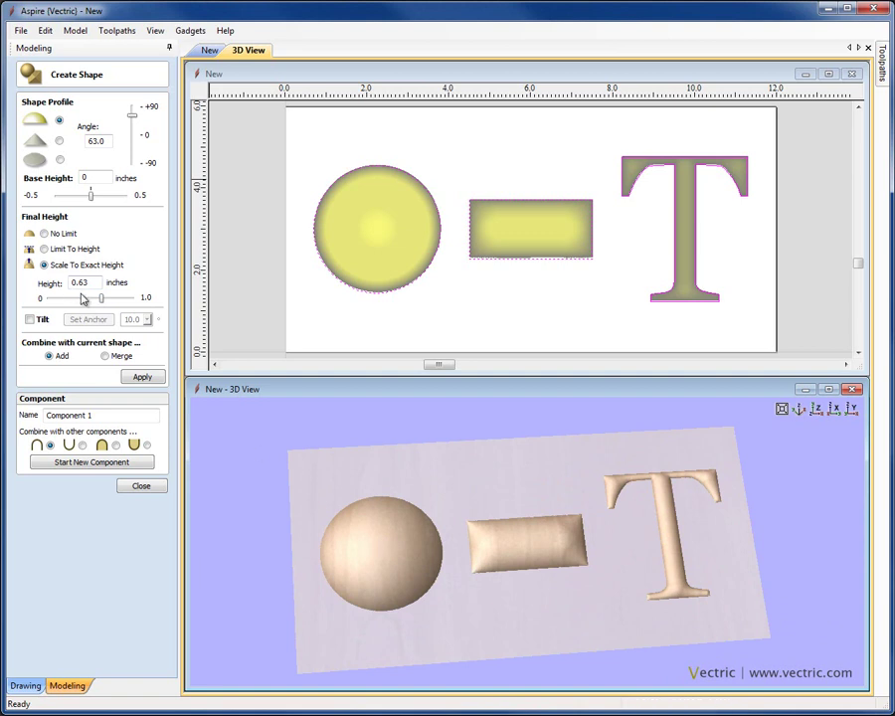
{"action": "left_click", "coordinate": [815, 411]}
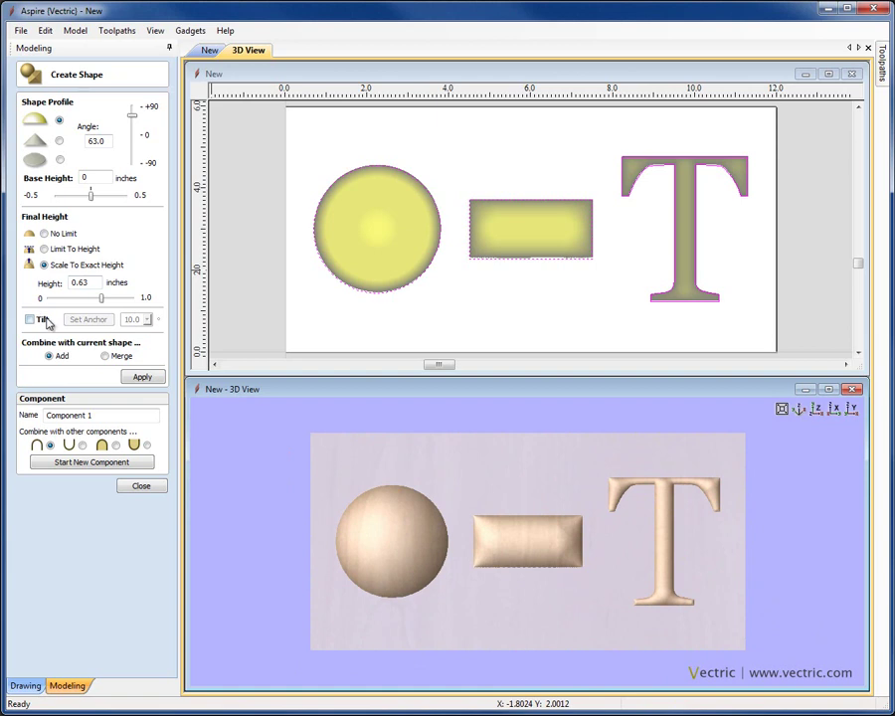
Close the Create Shape tool and delete the 3D component made from the three vectors.
{"action": "left_click", "coordinate": [140, 485]}
{"action": "left_click", "coordinate": [251, 255]}
{"action": "left_click", "coordinate": [339, 251]}
{"action": "key", "text": "Delete"}
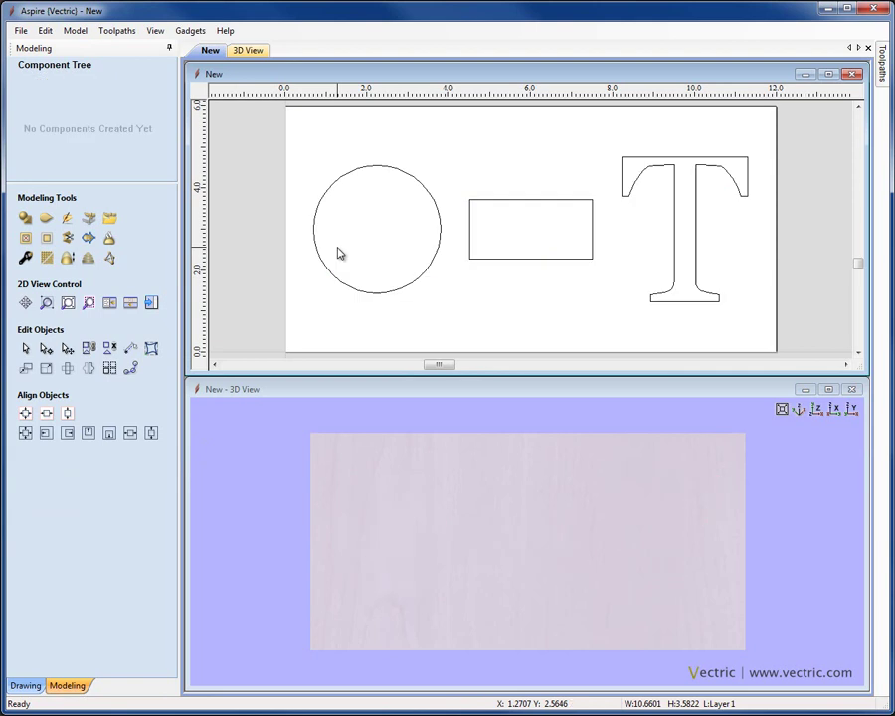
Create a round-profile shape from the rectangle with a 30-degree angle and no height limit.
{"action": "left_click", "coordinate": [470, 234]}
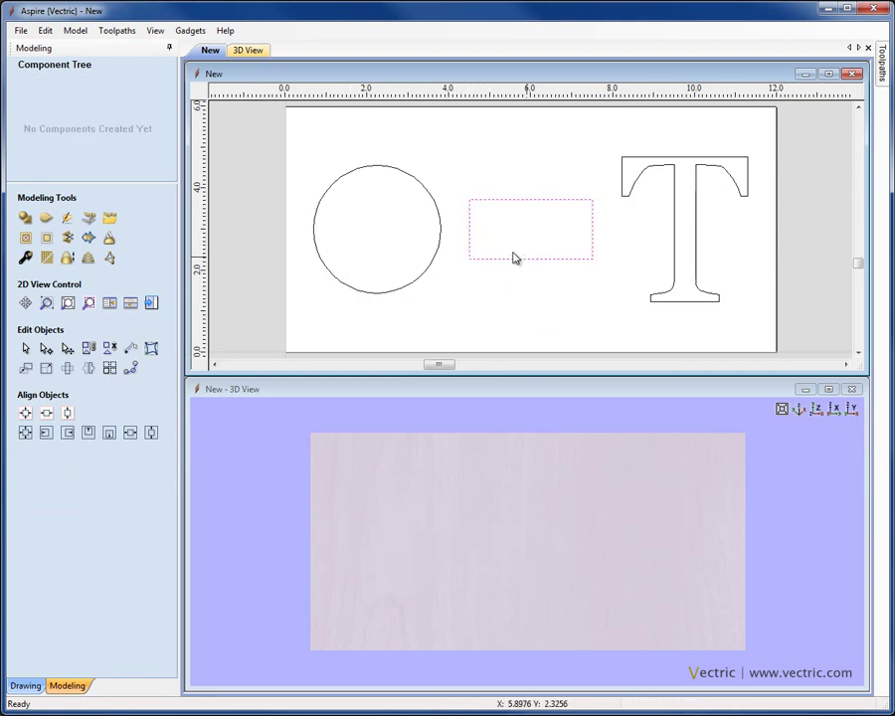
{"action": "left_click", "coordinate": [33, 218]}
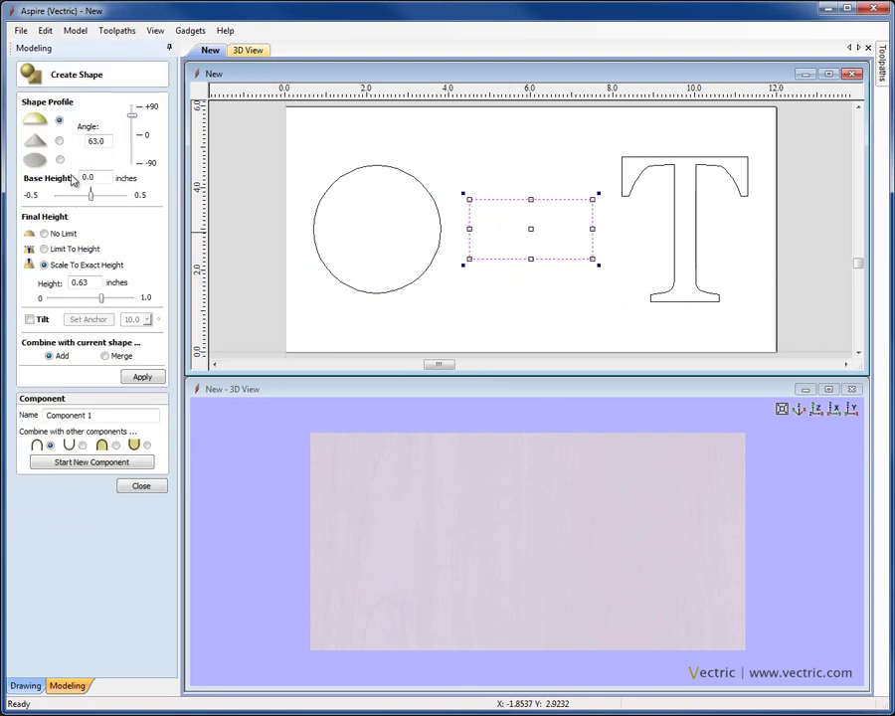
{"action": "double_click", "coordinate": [103, 140]}
{"action": "type", "text": "30"}
{"action": "left_click", "coordinate": [44, 233]}
{"action": "left_click", "coordinate": [139, 378]}
{"action": "left_click_drag", "start_coordinate": [547, 583], "coordinate": [529, 596]}
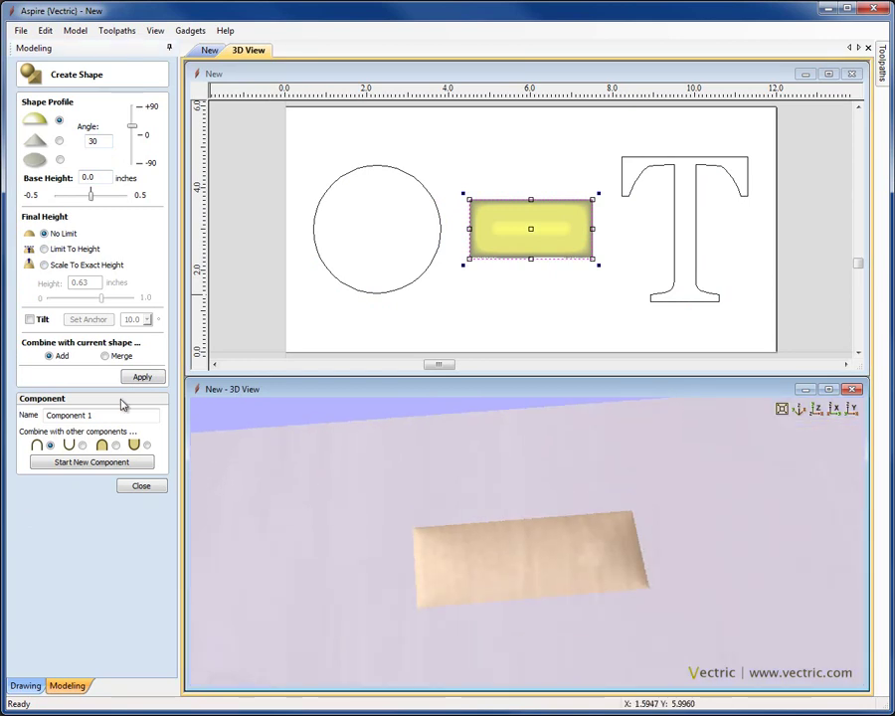
Tilt the rectangle's shape by 10 degrees, anchored at its left edge's midpoint and directed toward the right edge's midpoint.
{"action": "left_click", "coordinate": [30, 320]}
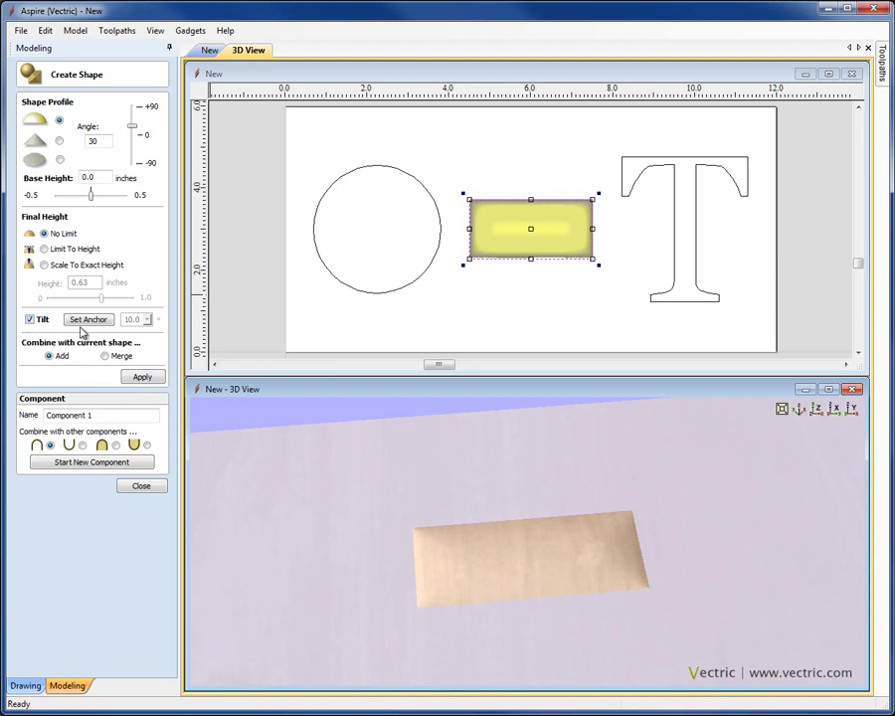
{"action": "left_click", "coordinate": [87, 320]}
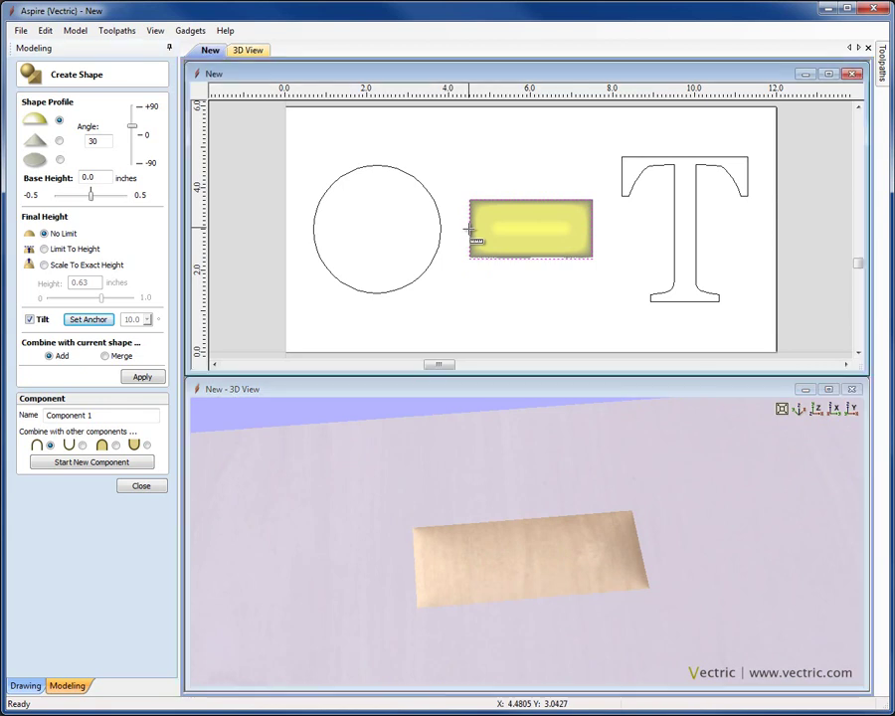
{"action": "left_click_drag", "start_coordinate": [469, 230], "coordinate": [595, 230]}
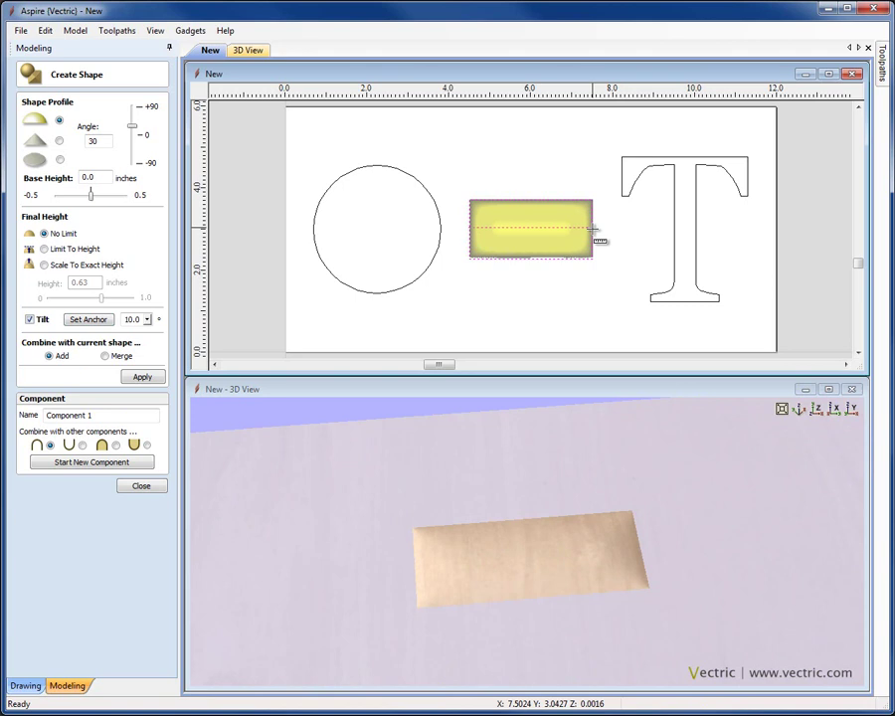
{"action": "left_click", "coordinate": [594, 230]}
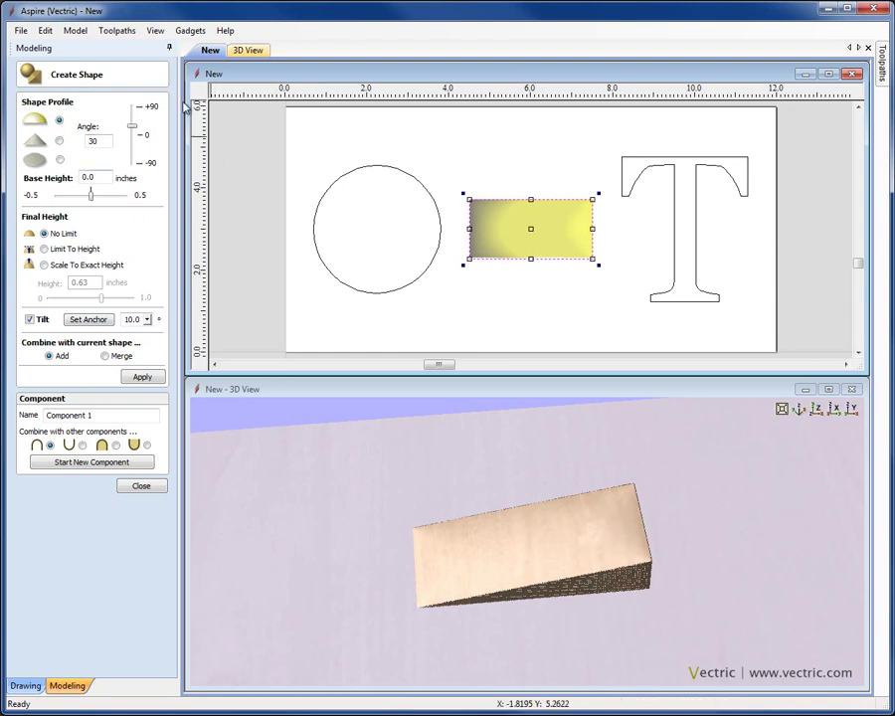
Try a 48.6-degree profile angle with a 3.6-degree tilt on the rectangle, and turn the tilt off.
{"action": "mouse_move", "coordinate": [132, 132]}
{"action": "left_mouse_down"}
{"action": "mouse_move", "coordinate": [134, 116]}
{"action": "mouse_move", "coordinate": [134, 124]}
{"action": "left_mouse_up"}
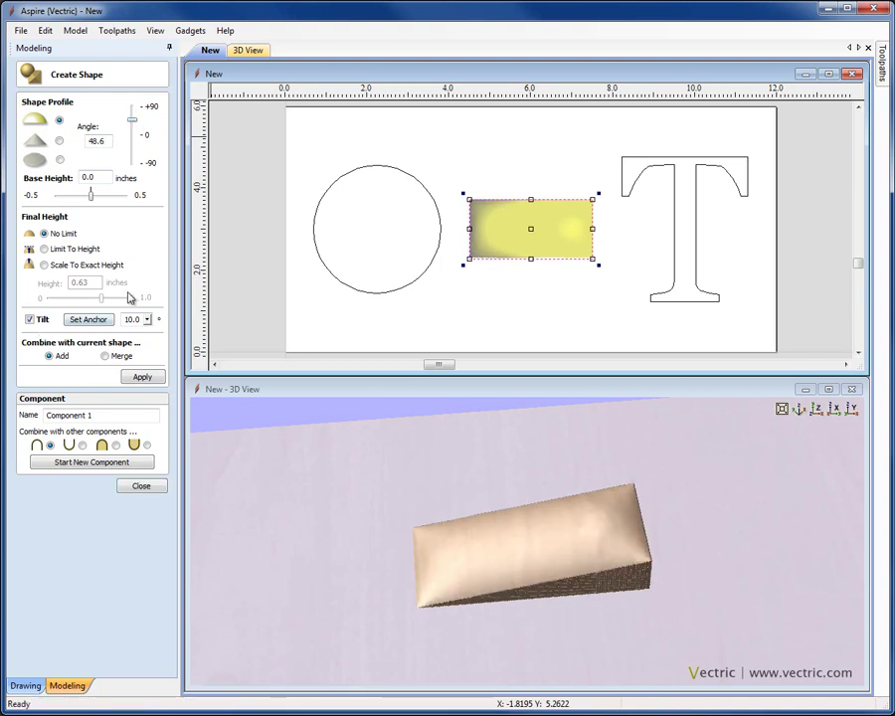
{"action": "left_click_drag", "start_coordinate": [147, 320], "coordinate": [122, 337]}
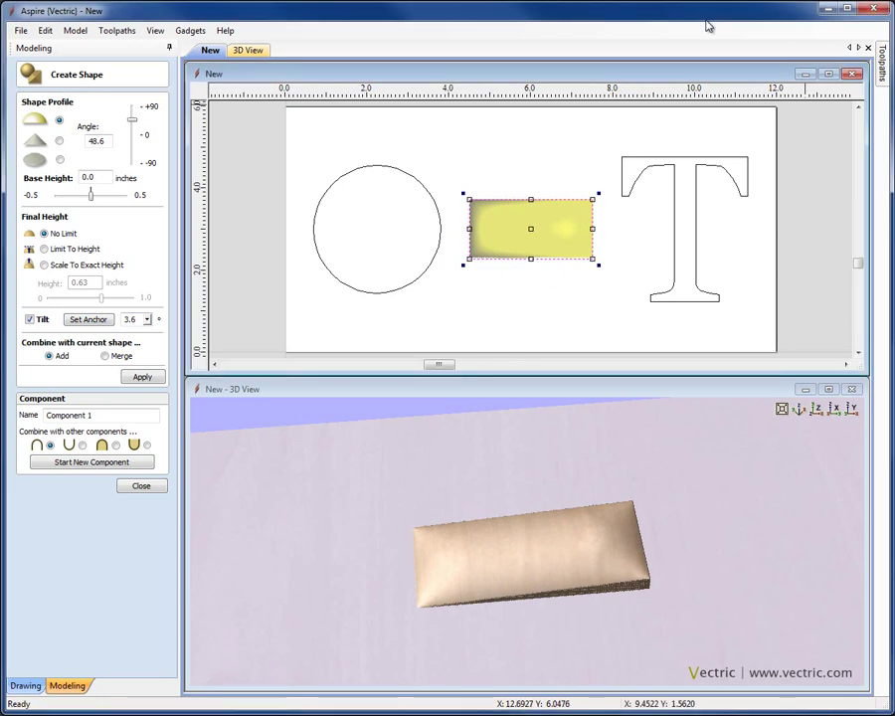
{"action": "left_click", "coordinate": [30, 320]}
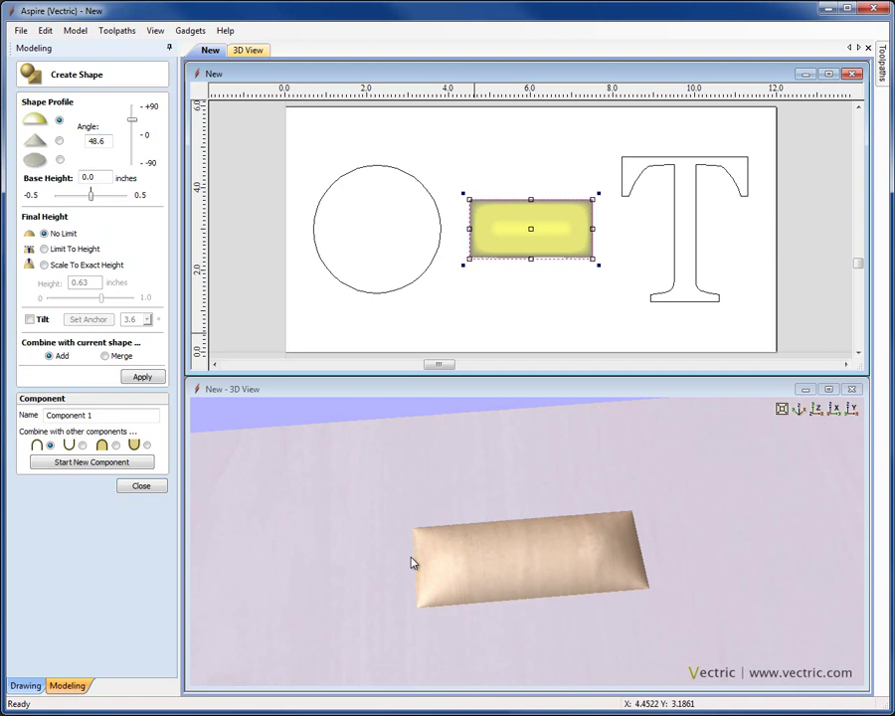
Switch the rectangle to the angular profile with a 45-degree angle and a base height of 0.375 inches.
{"action": "left_click", "coordinate": [60, 142]}
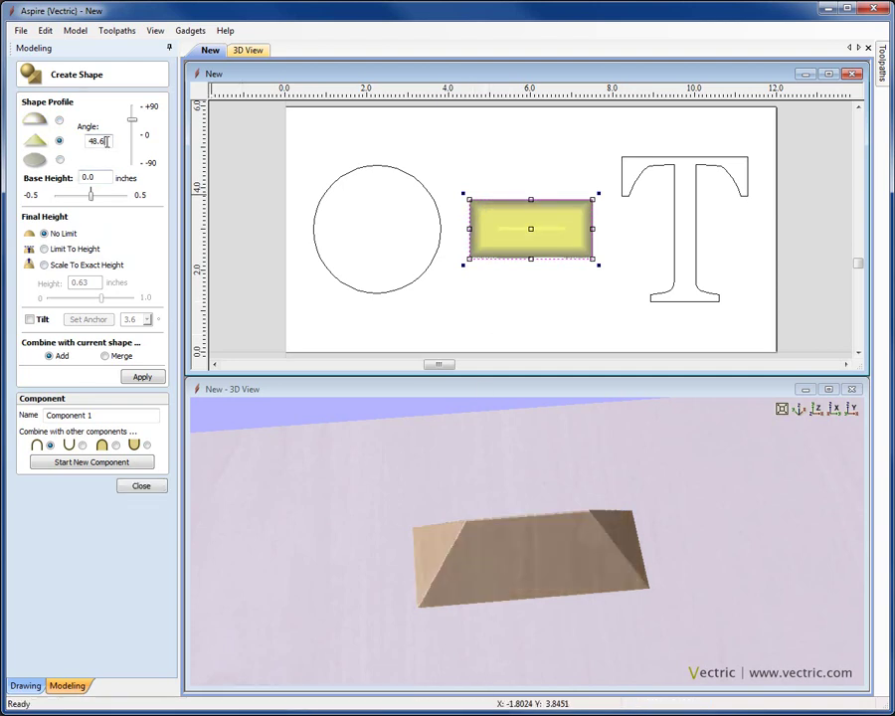
{"action": "double_click", "coordinate": [94, 143]}
{"action": "type", "text": "45"}
{"action": "key", "text": "Tab"}
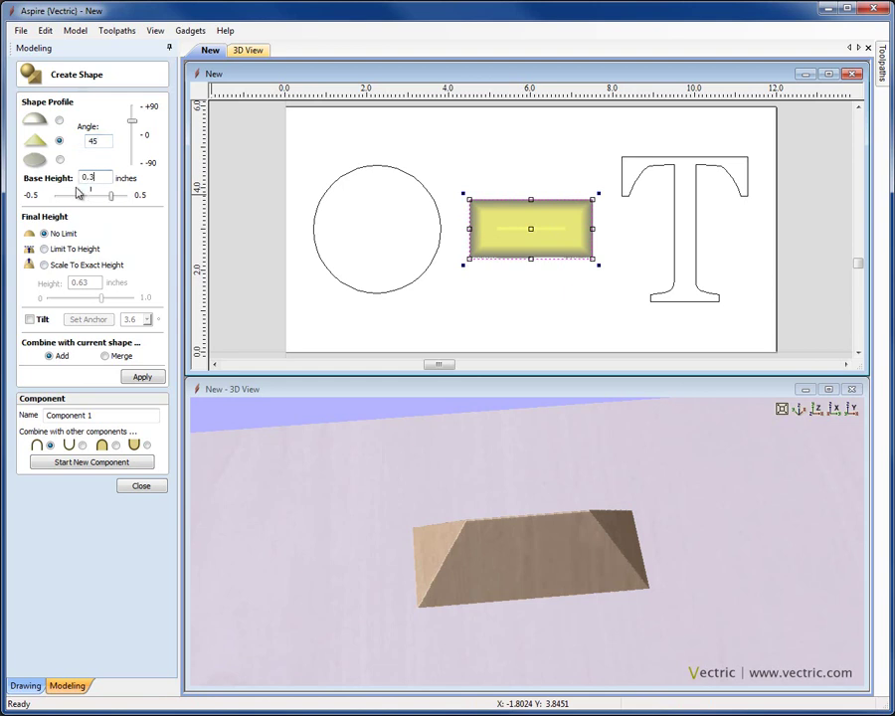
{"action": "type", "text": "0.375"}
Scale the rectangle's angled top to an exact height of 0.375 inches and apply it.
{"action": "left_click", "coordinate": [44, 266]}
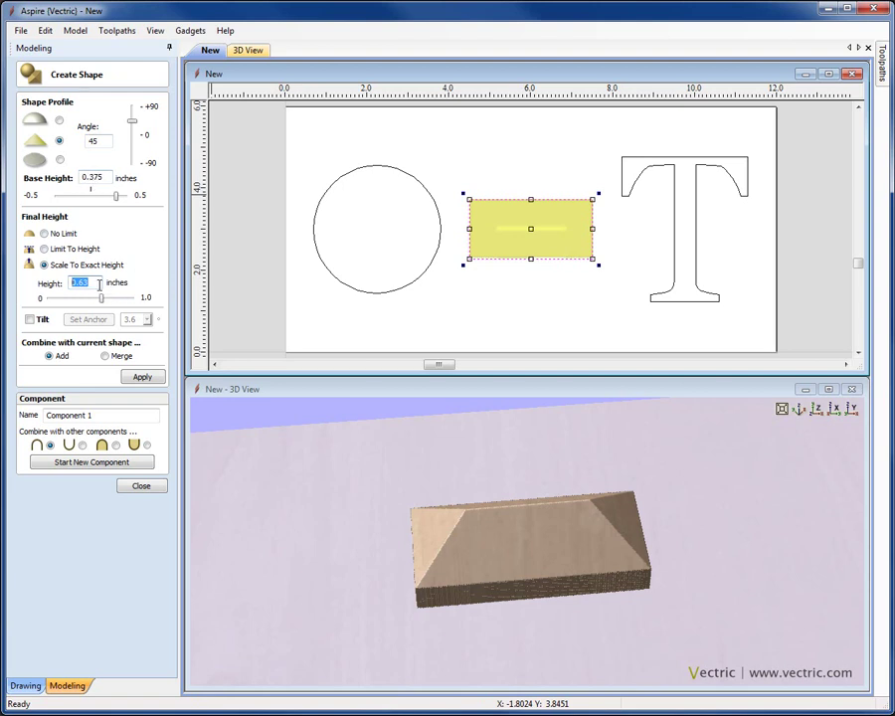
{"action": "type", "text": "0"}
{"action": "left_click", "coordinate": [142, 376]}
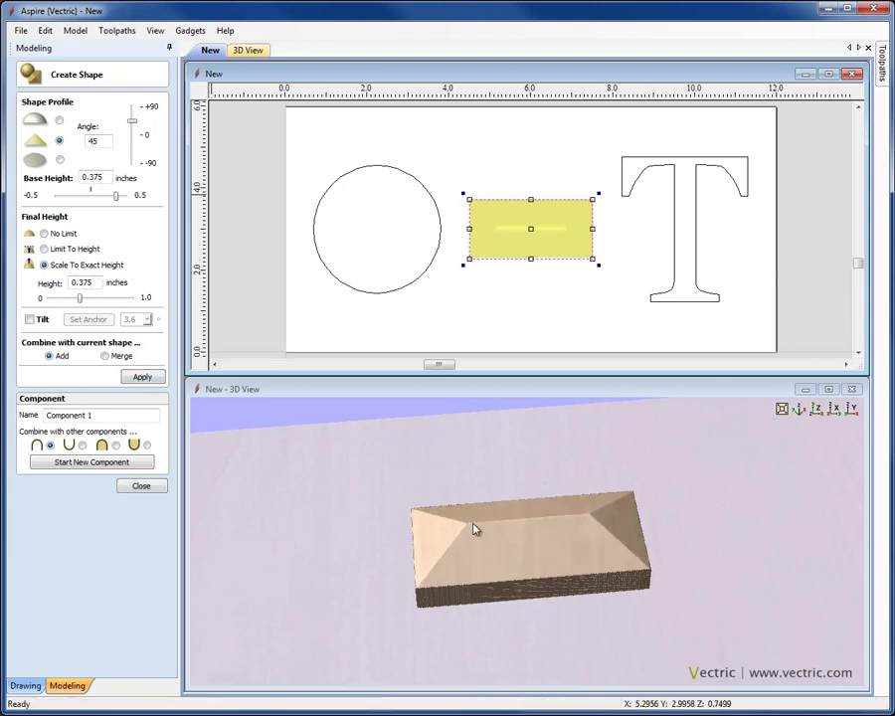
{"action": "left_click_drag", "start_coordinate": [561, 637], "coordinate": [541, 591]}
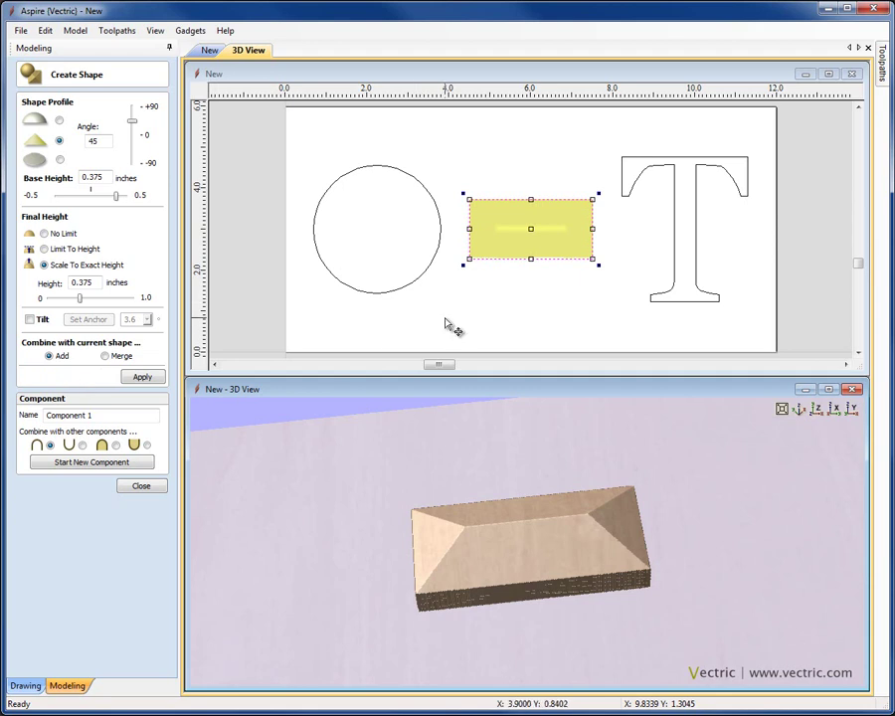
Name the rectangle's component "Angled Shape" and start a new component.
{"action": "left_click_drag", "start_coordinate": [123, 415], "coordinate": [27, 414]}
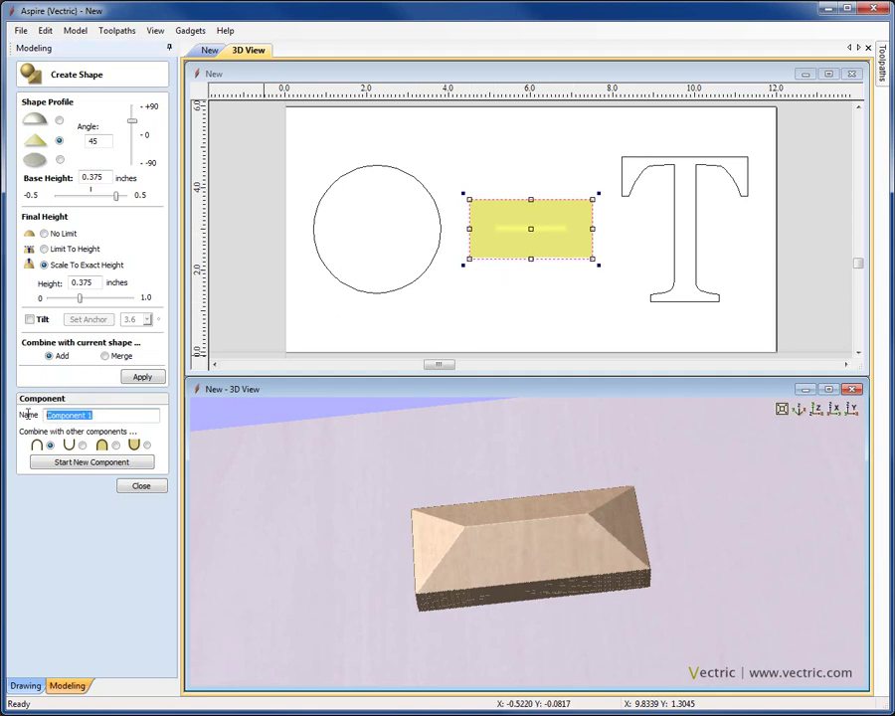
{"action": "type", "text": "Angled Shape"}
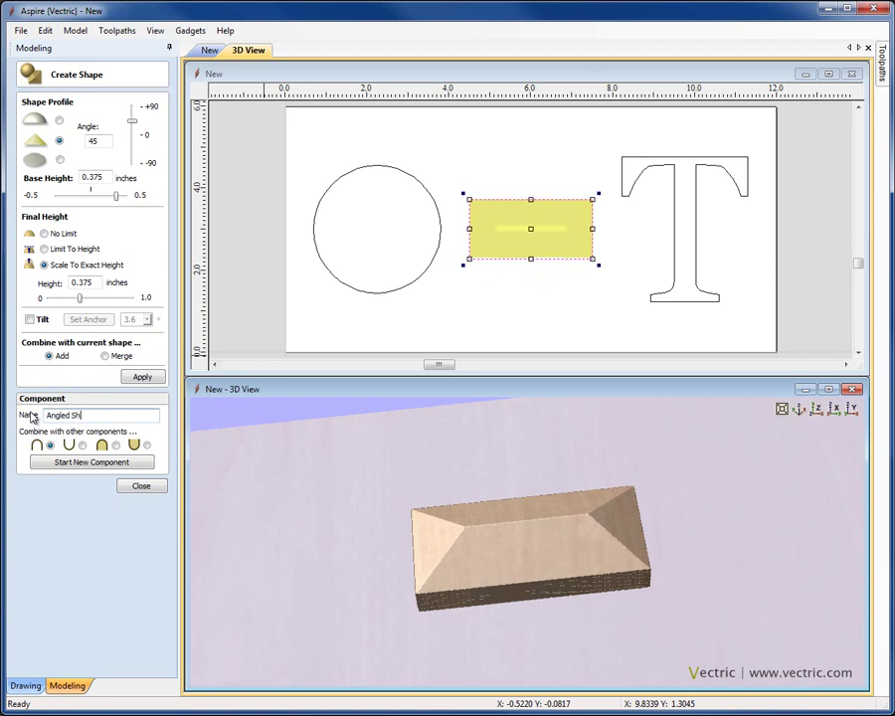
{"action": "left_click", "coordinate": [69, 463]}
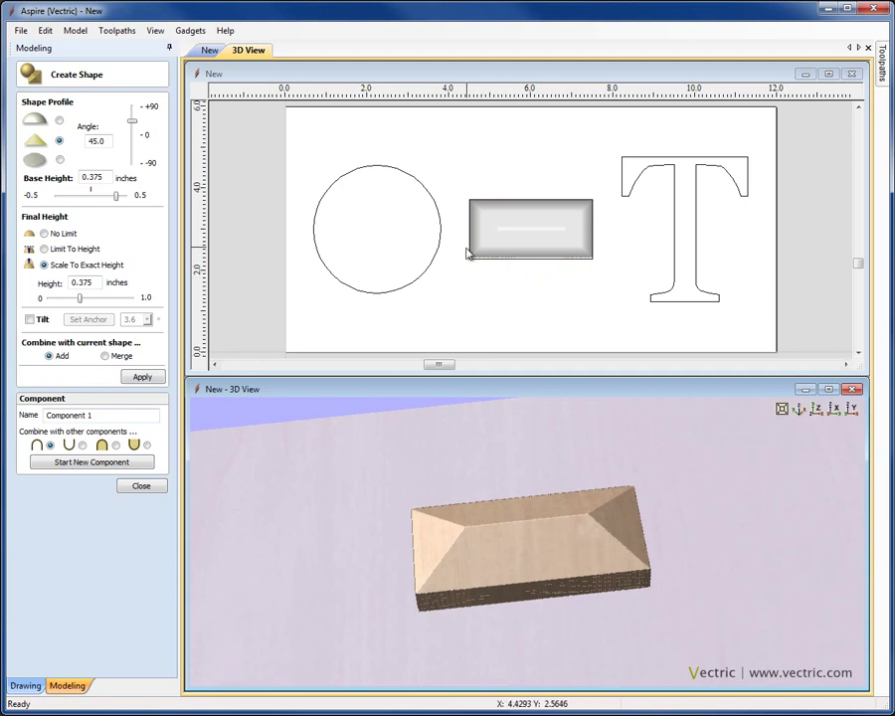
Create a round 63-degree shape scaled to 0.63 inches from the circle, name it "Dome" and start a new component.
{"action": "left_click", "coordinate": [425, 277]}
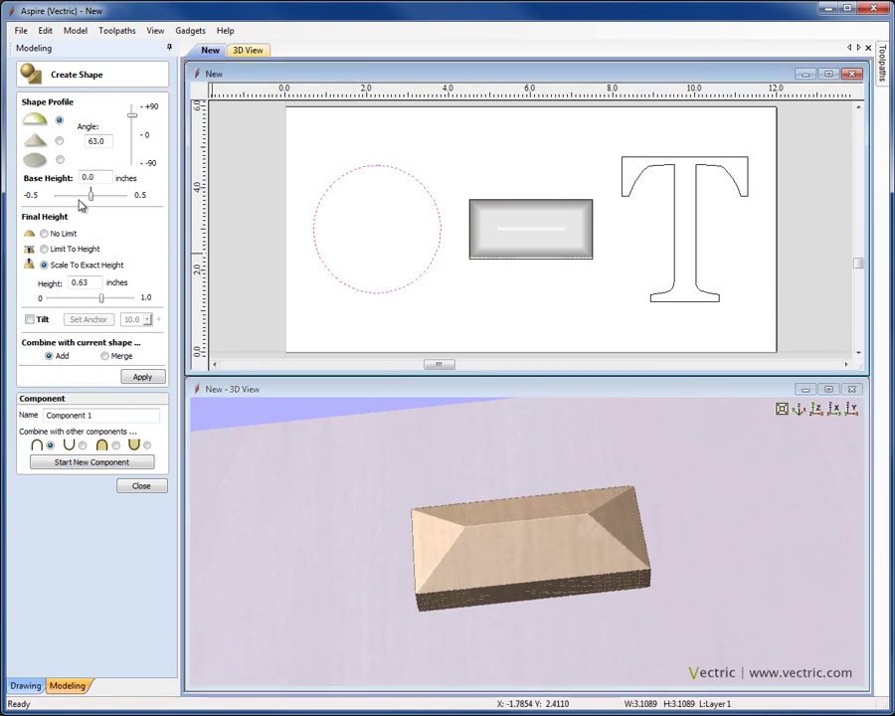
{"action": "left_click", "coordinate": [136, 377]}
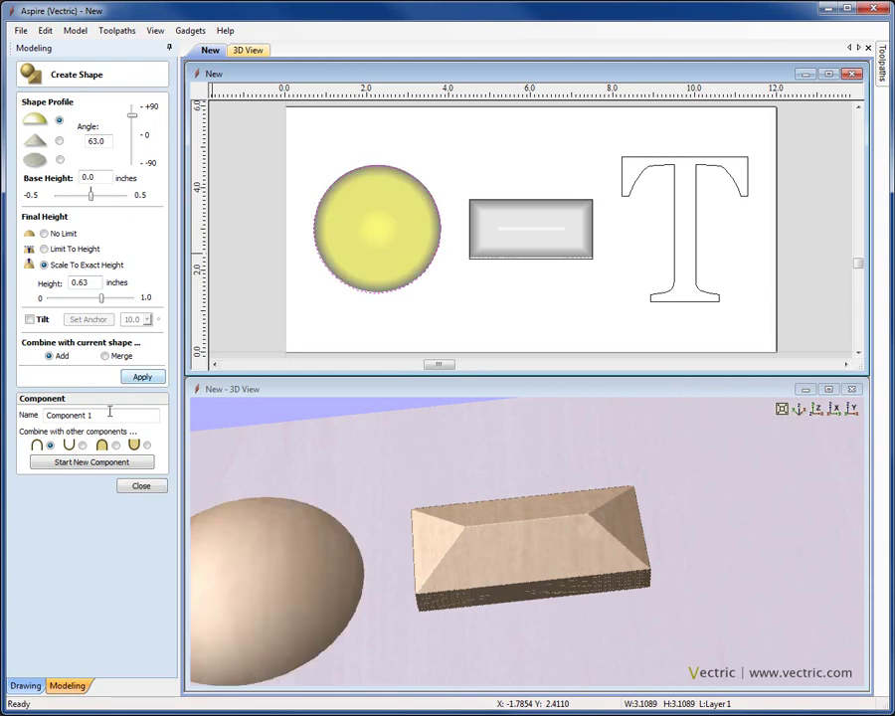
{"action": "left_click_drag", "start_coordinate": [109, 415], "coordinate": [20, 413]}
{"action": "type", "text": "Dome"}
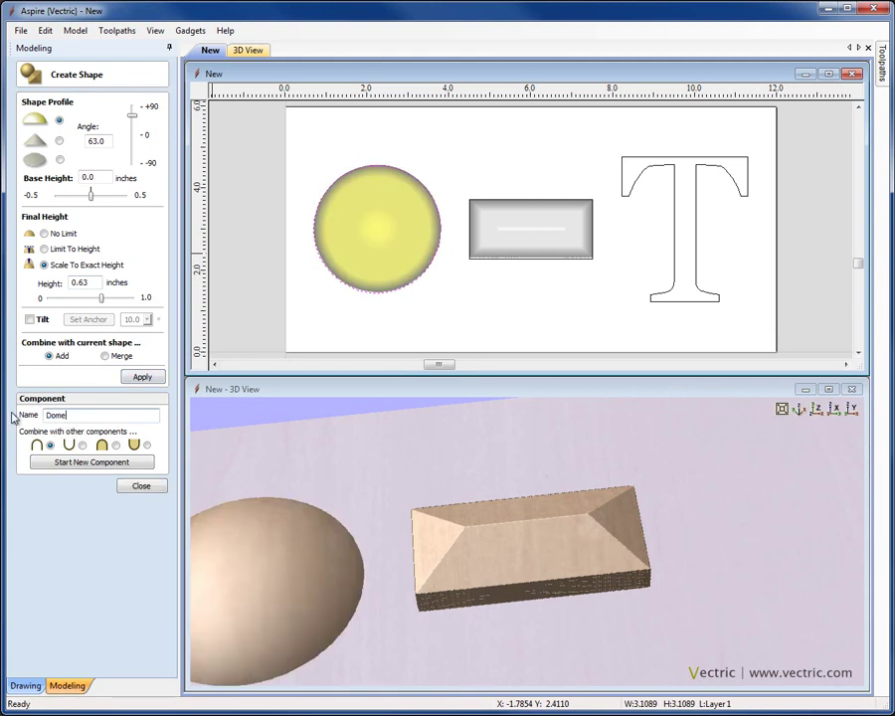
{"action": "left_click", "coordinate": [99, 462]}
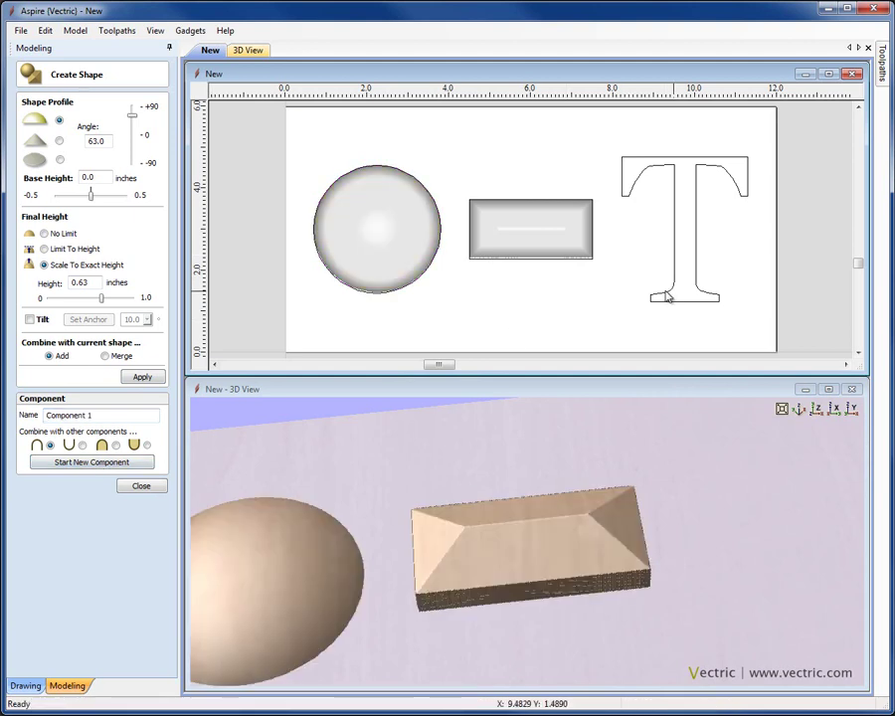
{"action": "left_click", "coordinate": [656, 300]}
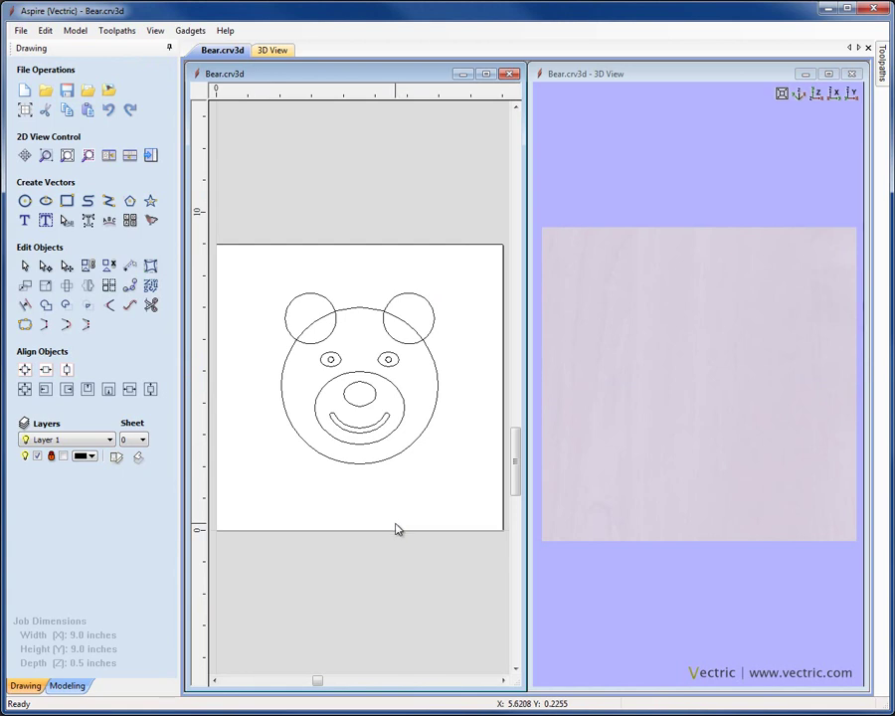
Create a round-profile shape with a 30-degree angle from the large head circle of the bear drawing.
{"action": "key", "text": "F3"}
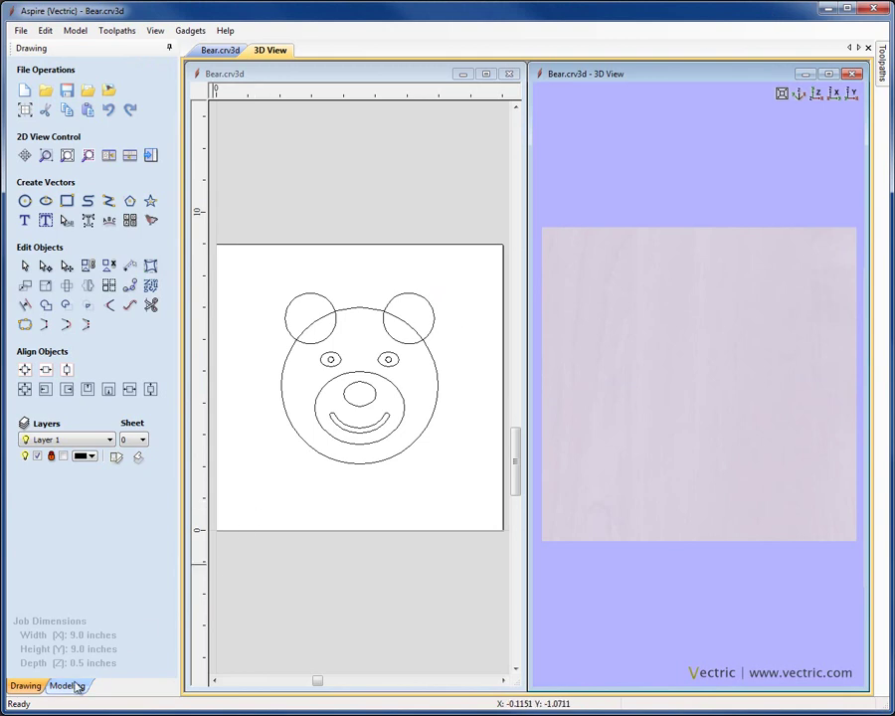
{"action": "left_click", "coordinate": [72, 685]}
{"action": "left_click", "coordinate": [24, 219]}
{"action": "left_click", "coordinate": [357, 309]}
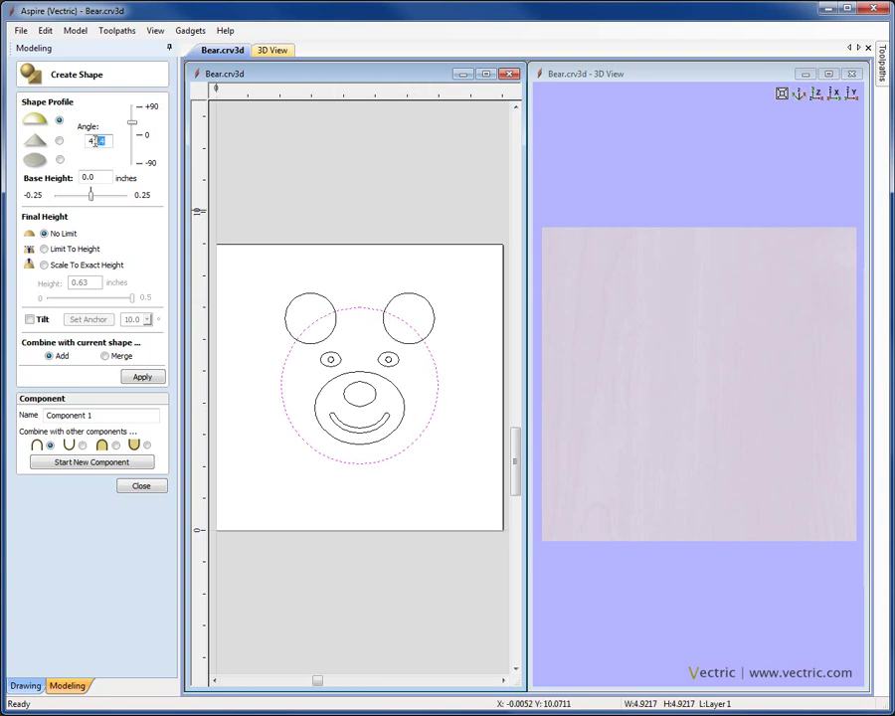
{"action": "type", "text": "30"}
{"action": "left_click", "coordinate": [140, 375]}
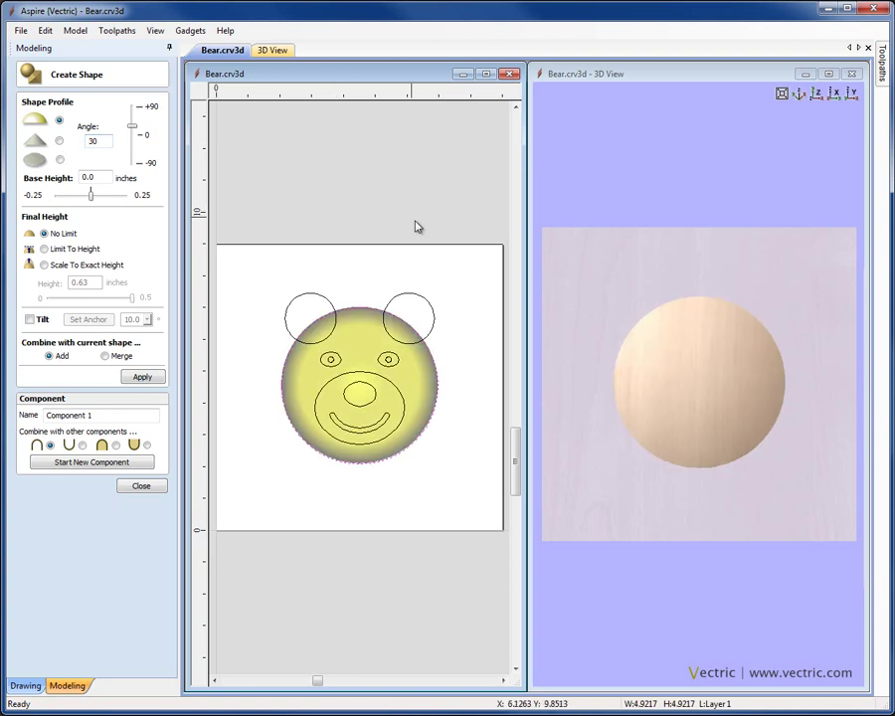
Set the head's profile angle to 41.4 degrees, and add the muzzle oval as a round shape with a 46.8-degree angle.
{"action": "left_click_drag", "start_coordinate": [751, 497], "coordinate": [699, 389]}
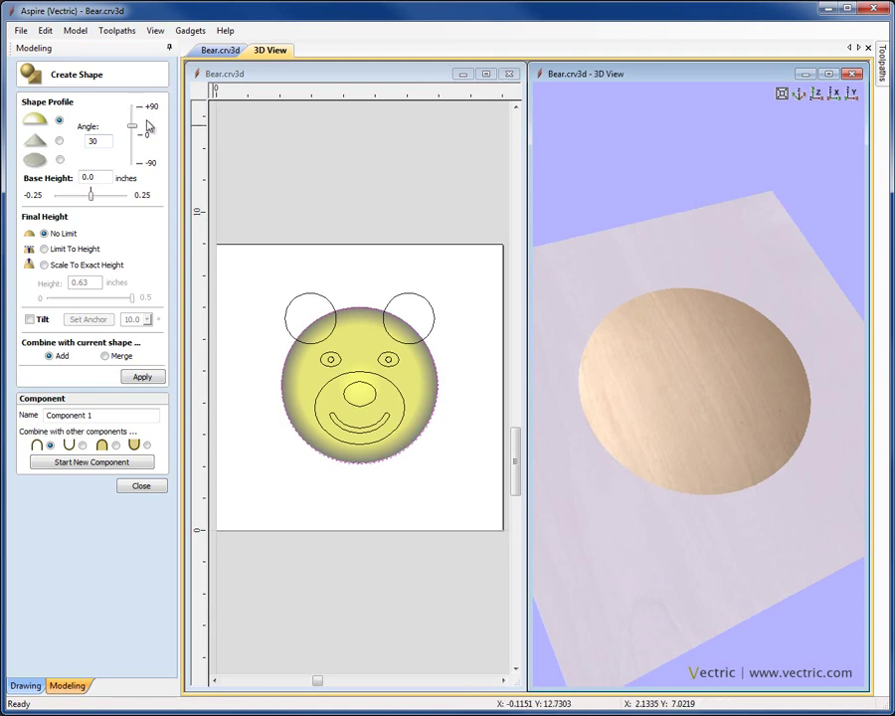
{"action": "left_click_drag", "start_coordinate": [133, 132], "coordinate": [133, 127]}
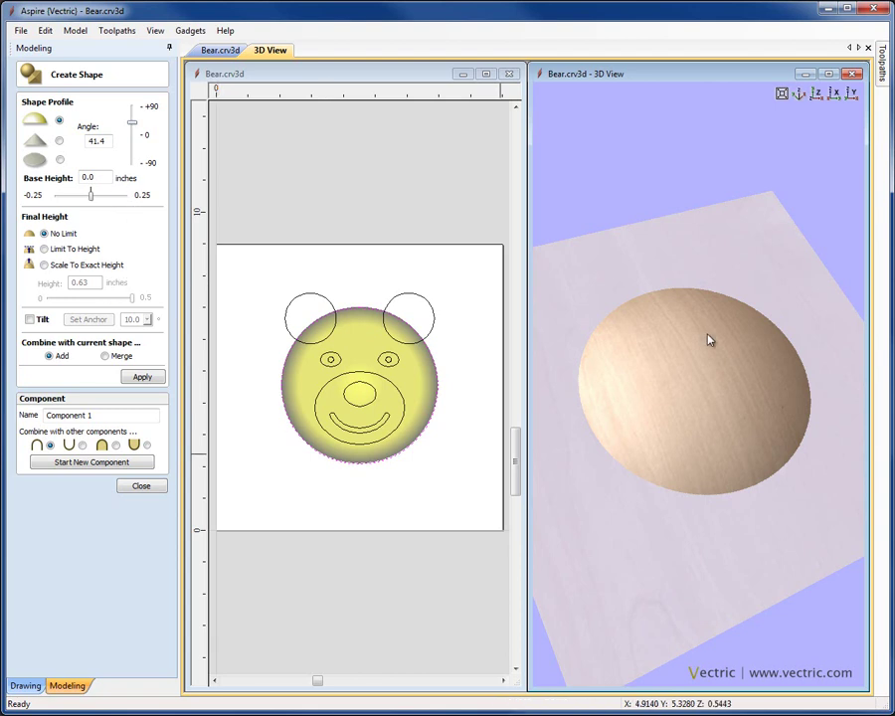
{"action": "left_click", "coordinate": [400, 397]}
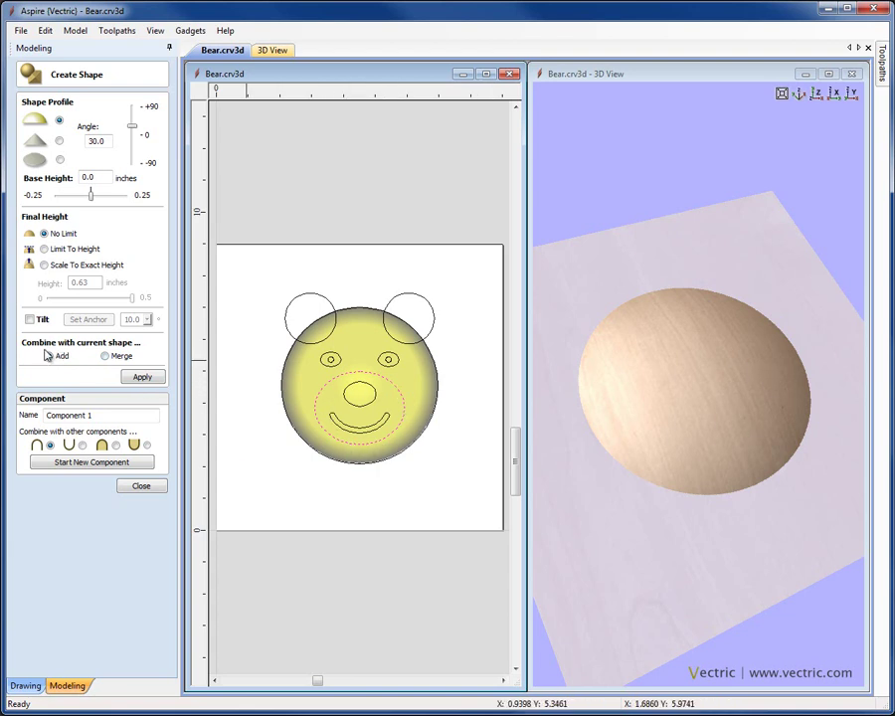
{"action": "left_click", "coordinate": [140, 377]}
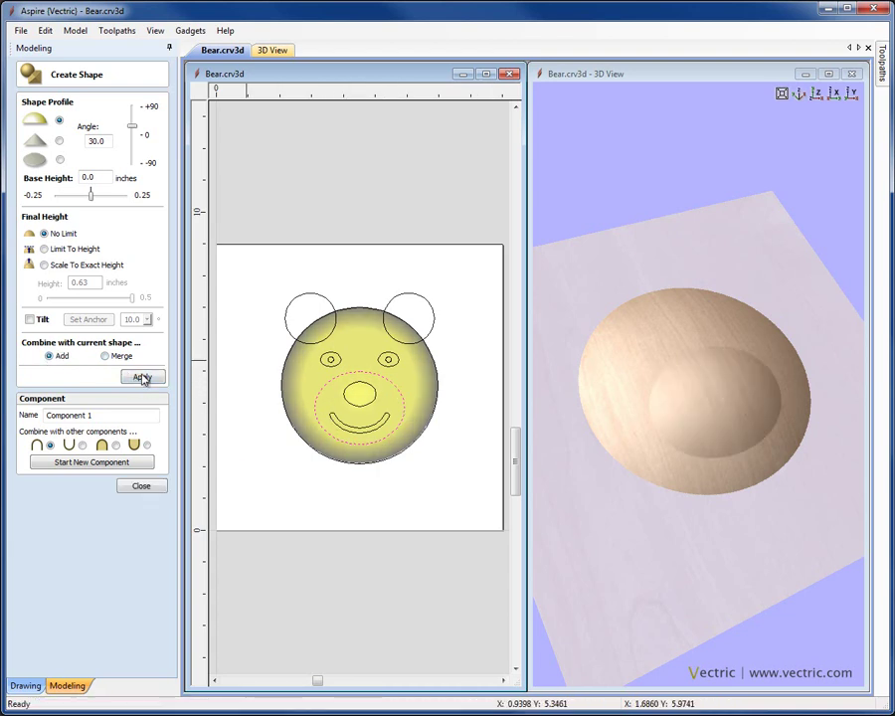
{"action": "left_click_drag", "start_coordinate": [133, 128], "coordinate": [134, 121]}
{"action": "left_click_drag", "start_coordinate": [686, 449], "coordinate": [666, 207]}
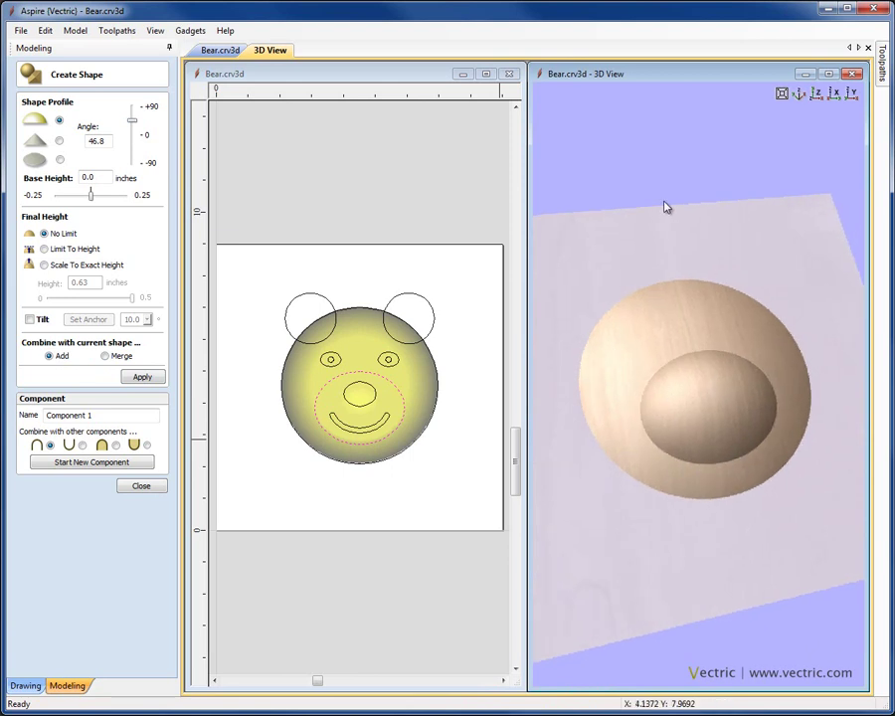
{"action": "left_click", "coordinate": [817, 93]}
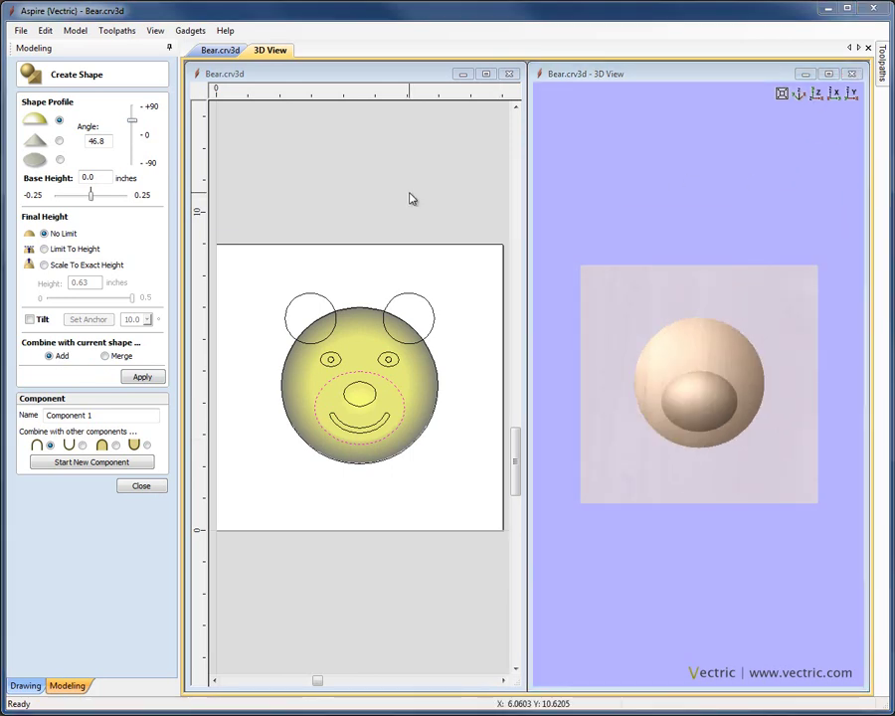
Add the nose oval to the current shape with a round profile at a 54-degree angle.
{"action": "left_click", "coordinate": [368, 391]}
{"action": "left_click", "coordinate": [368, 390]}
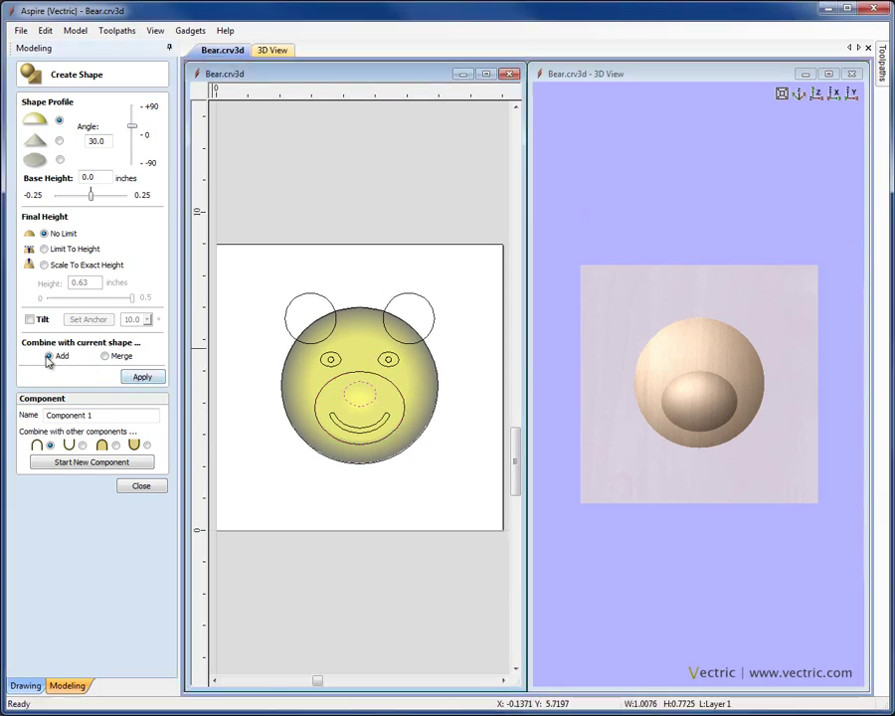
{"action": "left_click", "coordinate": [141, 378]}
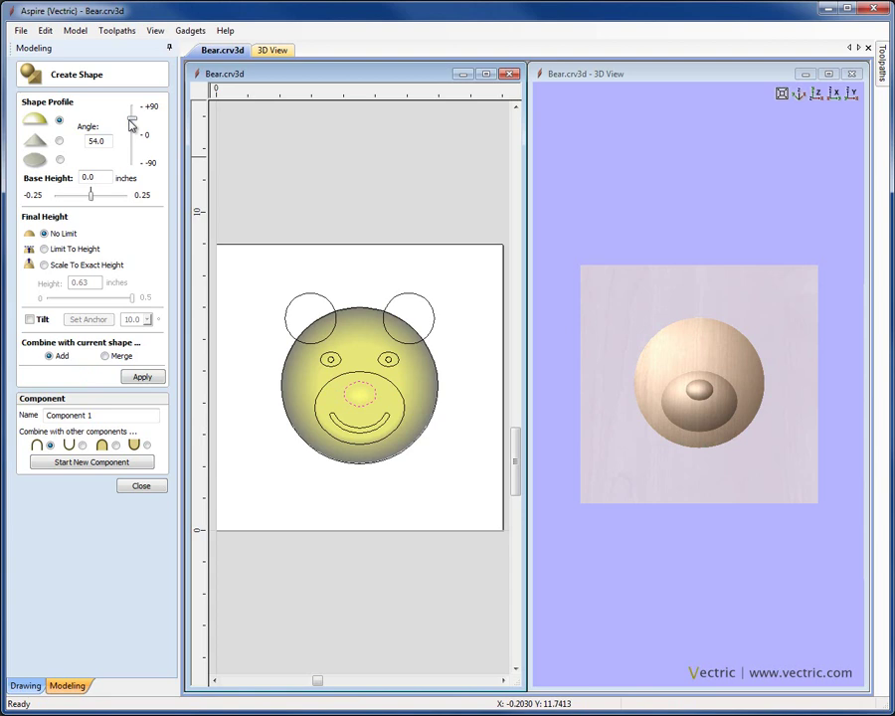
Recess the smile vector into the muzzle with a round profile at a -48.6-degree angle.
{"action": "left_click", "coordinate": [348, 427]}
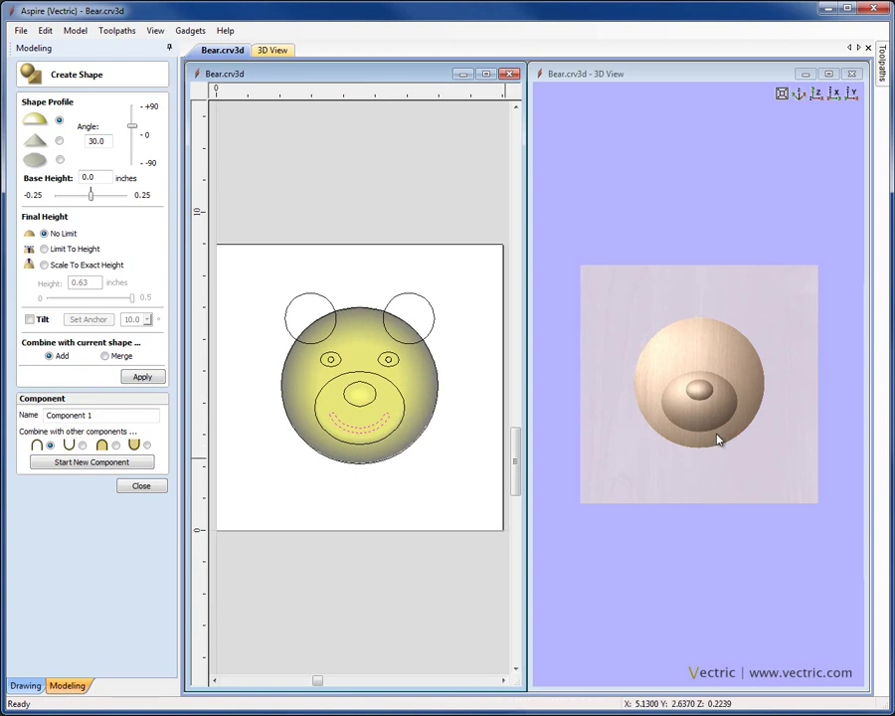
{"action": "left_click_drag", "start_coordinate": [719, 440], "coordinate": [752, 344]}
{"action": "scroll", "coordinate": [740, 412], "scroll_direction": "up", "scroll_amount": 2}
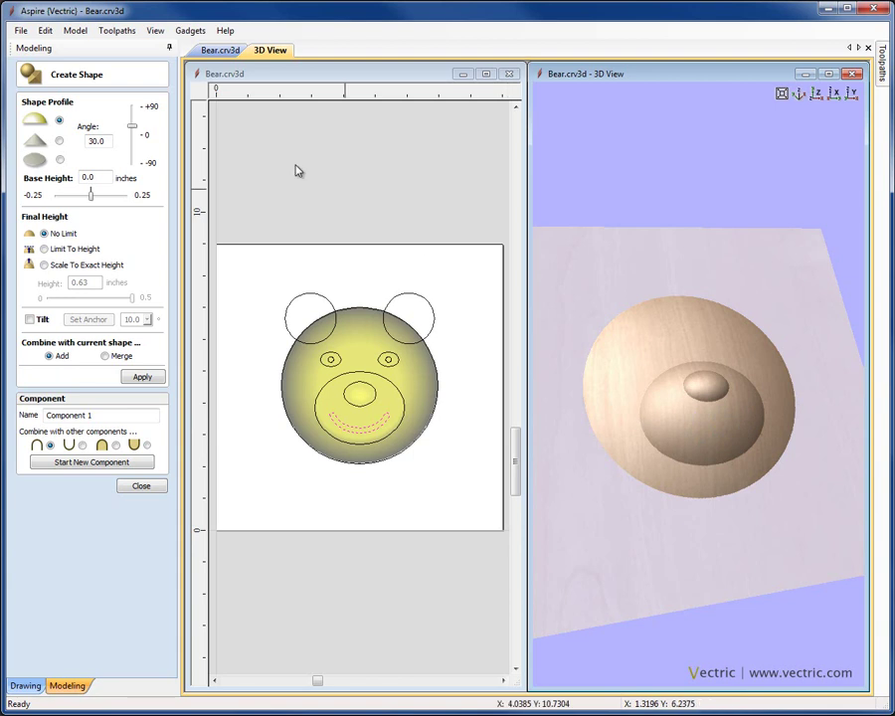
{"action": "left_click_drag", "start_coordinate": [136, 130], "coordinate": [134, 156]}
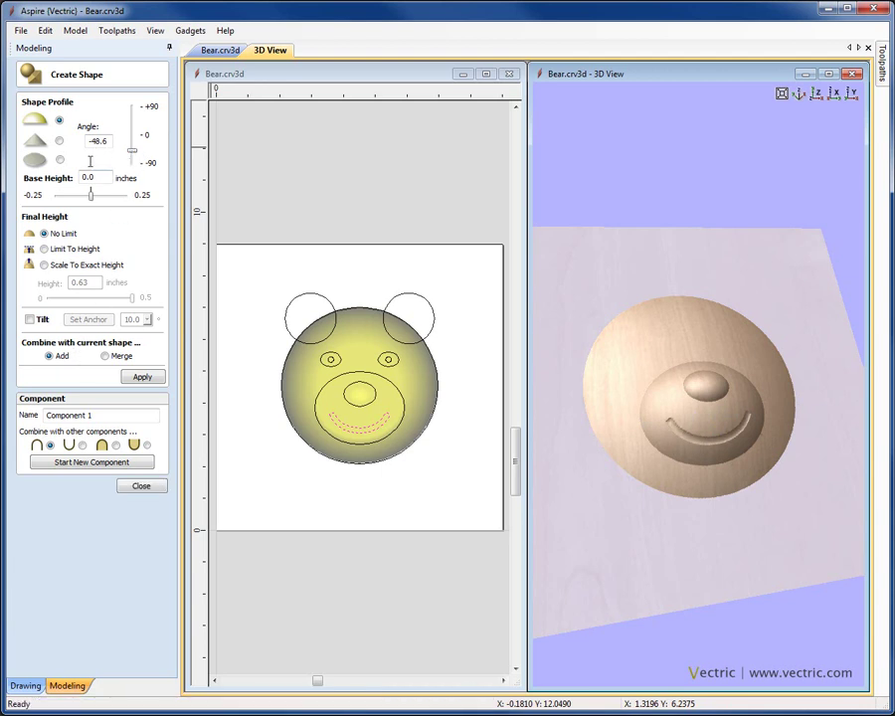
{"action": "left_click_drag", "start_coordinate": [671, 453], "coordinate": [783, 215]}
{"action": "left_click", "coordinate": [817, 95]}
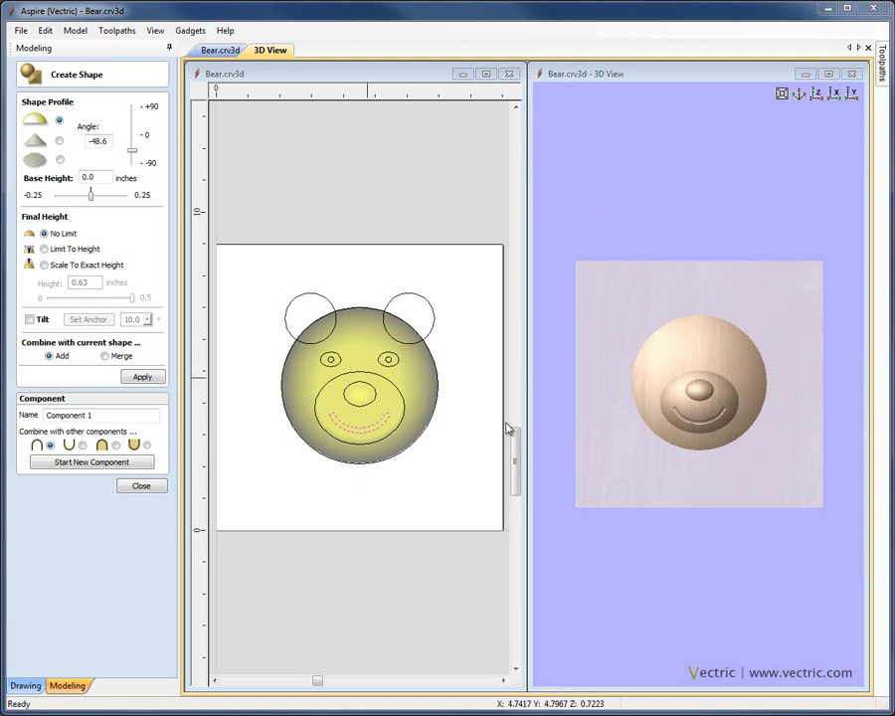
Recess both outer eye ovals at -46.8 degrees, and add the two small pupil circles with a round profile at 66.6 degrees.
{"action": "left_click", "coordinate": [330, 359]}
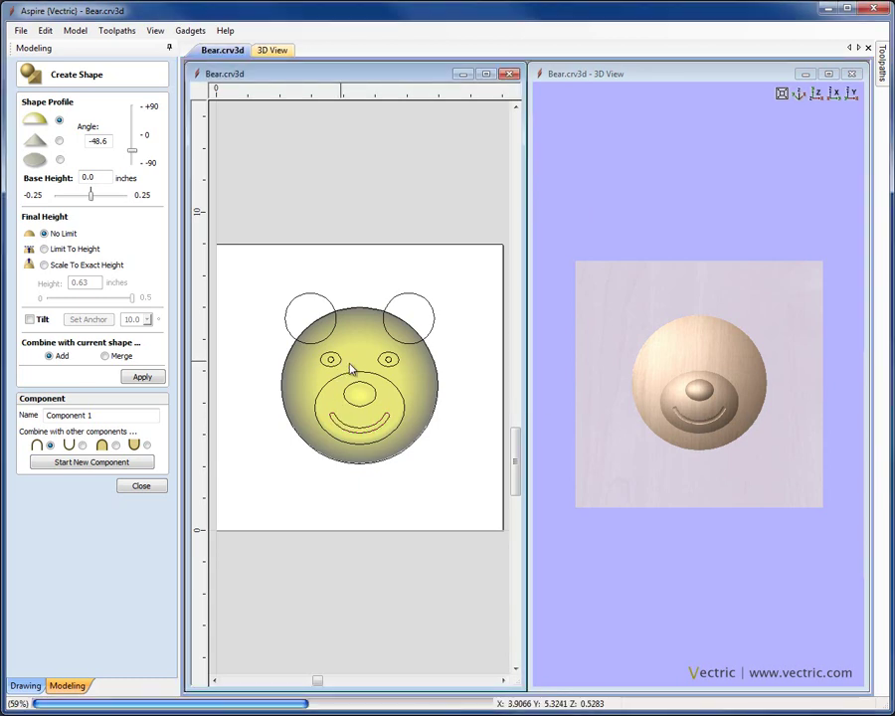
{"action": "left_click", "coordinate": [388, 360], "text": "shift"}
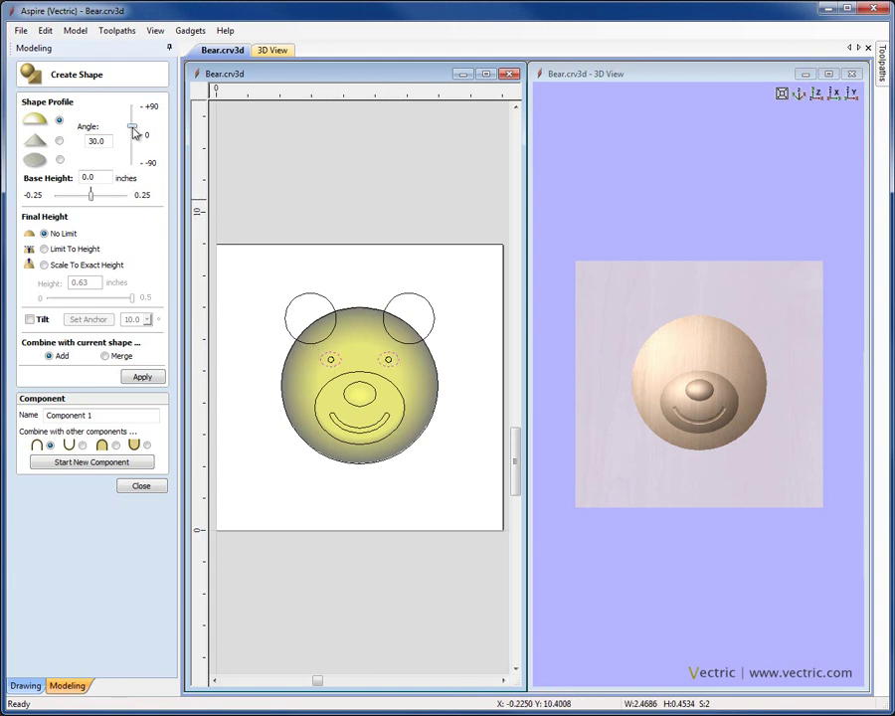
{"action": "left_click_drag", "start_coordinate": [135, 133], "coordinate": [133, 154]}
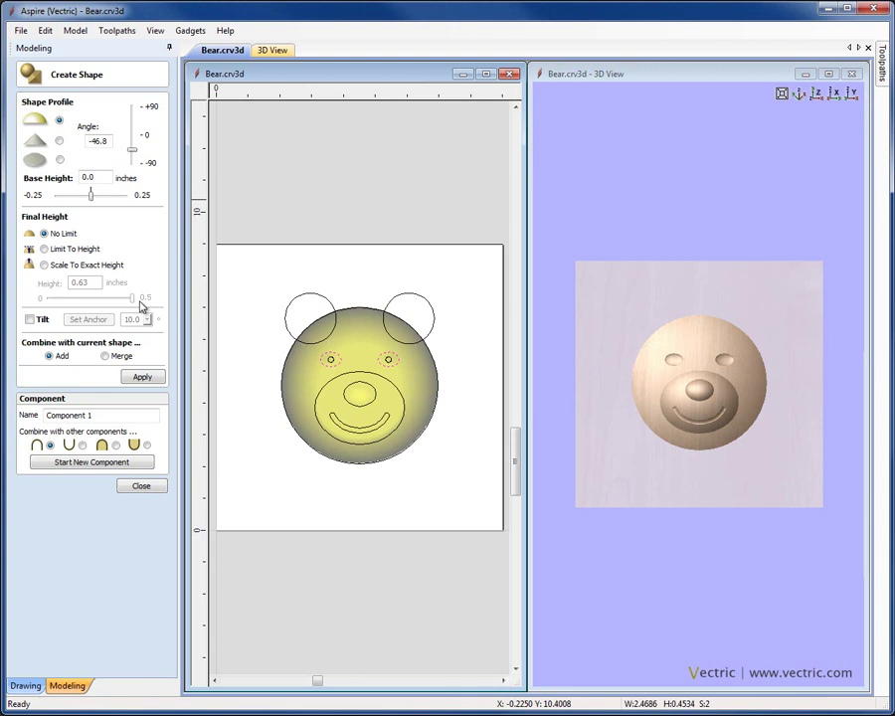
{"action": "left_click", "coordinate": [384, 360]}
{"action": "left_click", "coordinate": [389, 363], "text": "shift"}
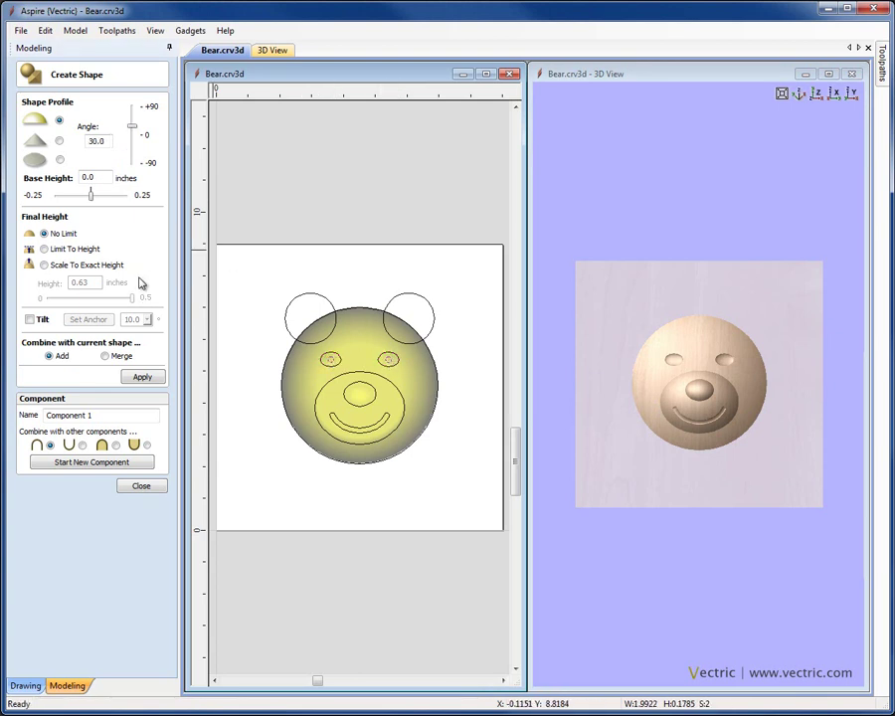
{"action": "left_click_drag", "start_coordinate": [135, 131], "coordinate": [135, 120]}
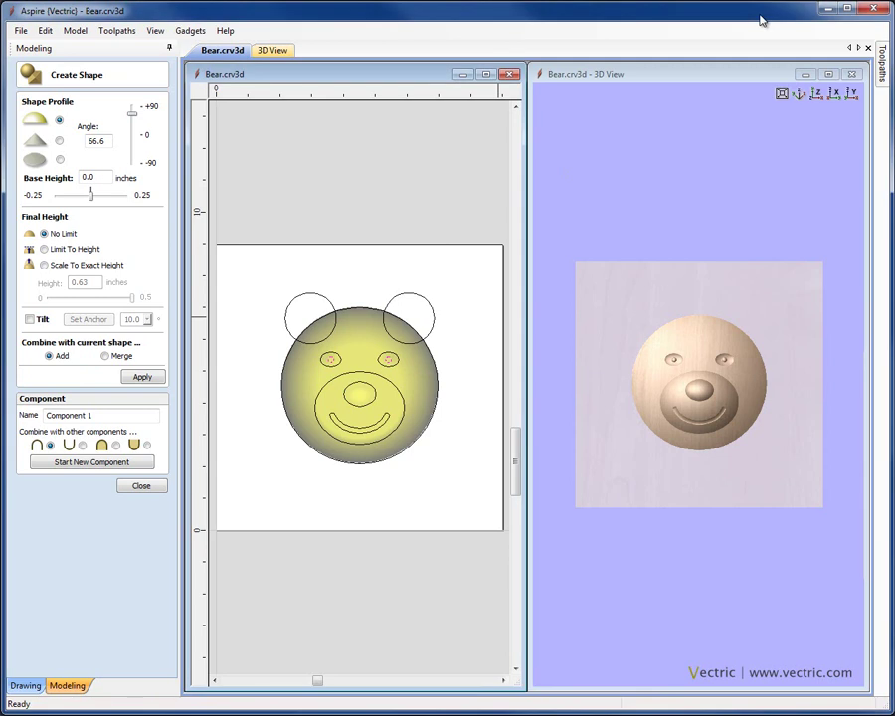
Add both ear circles to the current shape with a 30-degree round profile and check their overlap with the head in 3D.
{"action": "left_click", "coordinate": [323, 300]}
{"action": "left_click", "coordinate": [394, 303], "text": "shift"}
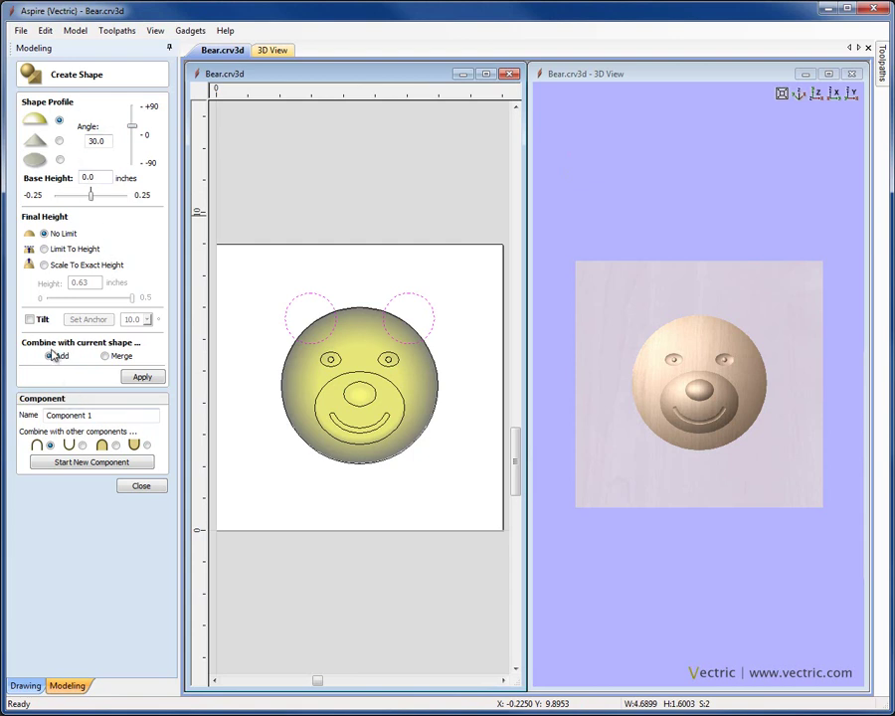
{"action": "left_click", "coordinate": [139, 377]}
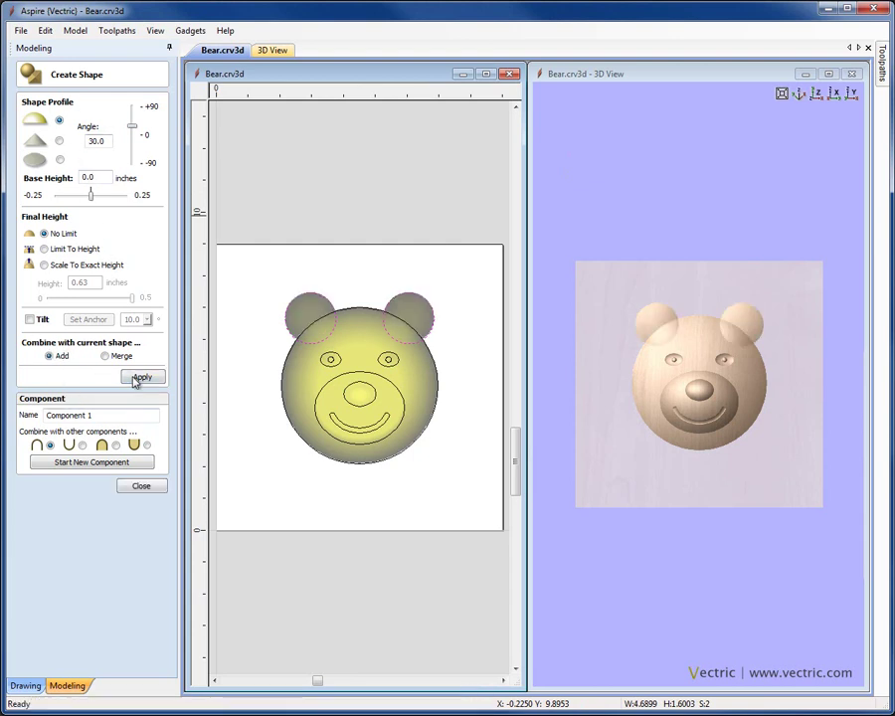
{"action": "left_click_drag", "start_coordinate": [737, 448], "coordinate": [772, 335]}
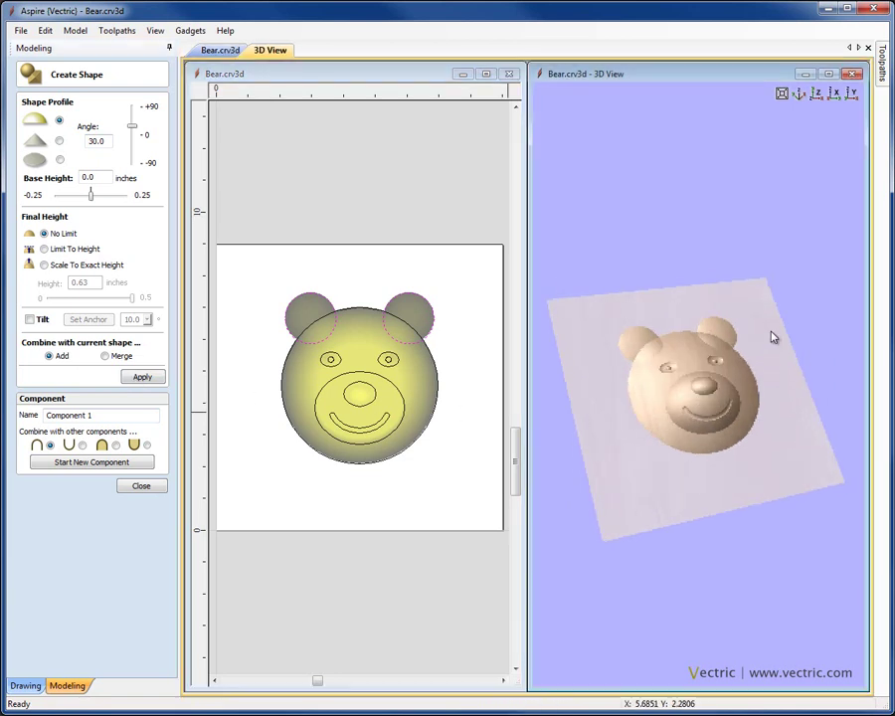
{"action": "scroll", "coordinate": [693, 396], "scroll_direction": "up", "scroll_amount": 5}
{"action": "left_click_drag", "start_coordinate": [684, 365], "coordinate": [677, 426]}
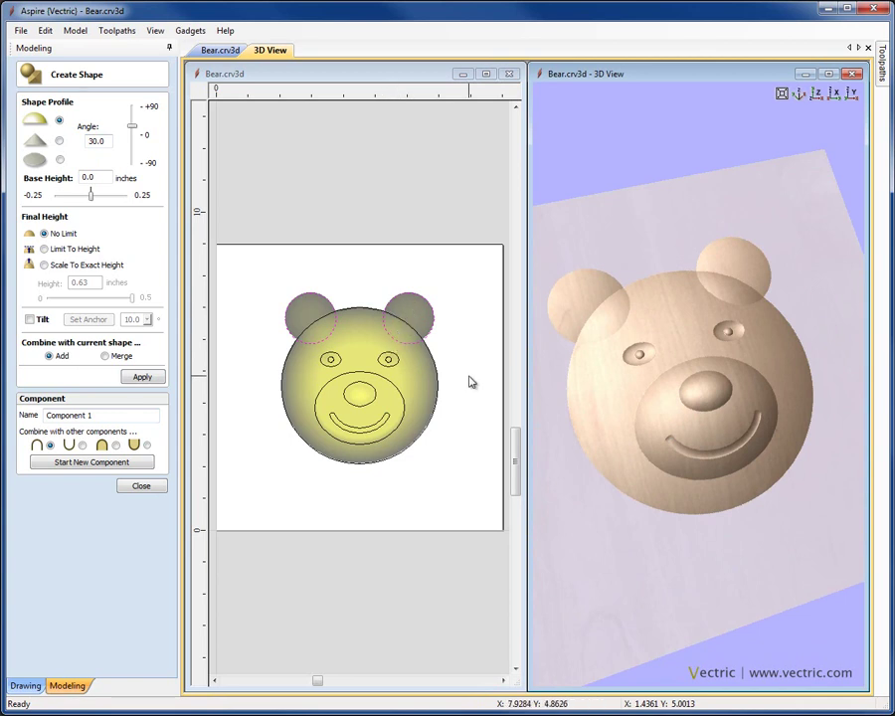
Combine the ears with the current shape using Merge and set their profile angle to 41.4 degrees.
{"action": "left_click", "coordinate": [105, 356]}
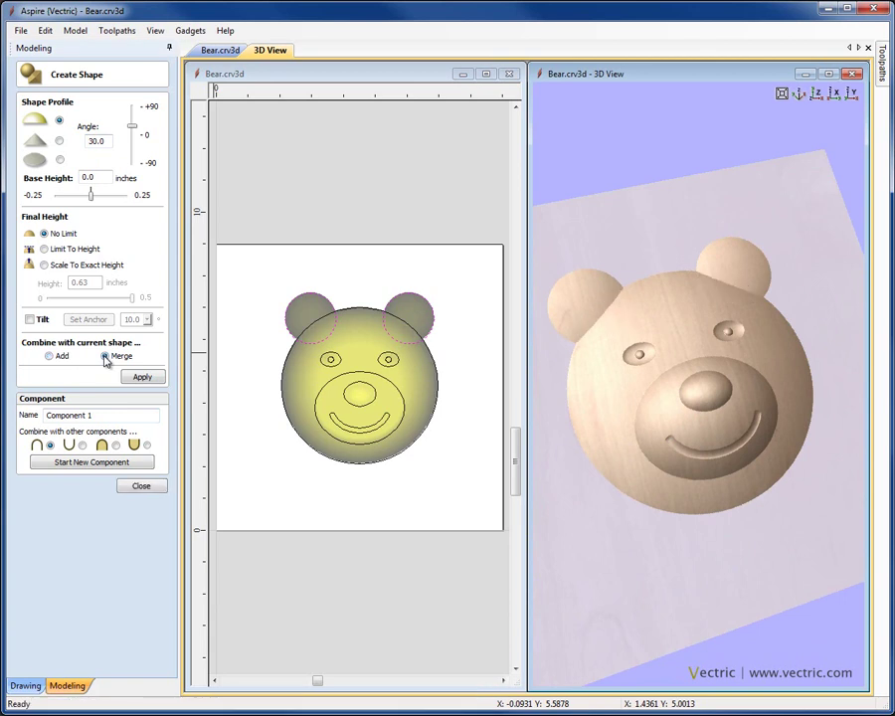
{"action": "left_click_drag", "start_coordinate": [803, 451], "coordinate": [754, 464]}
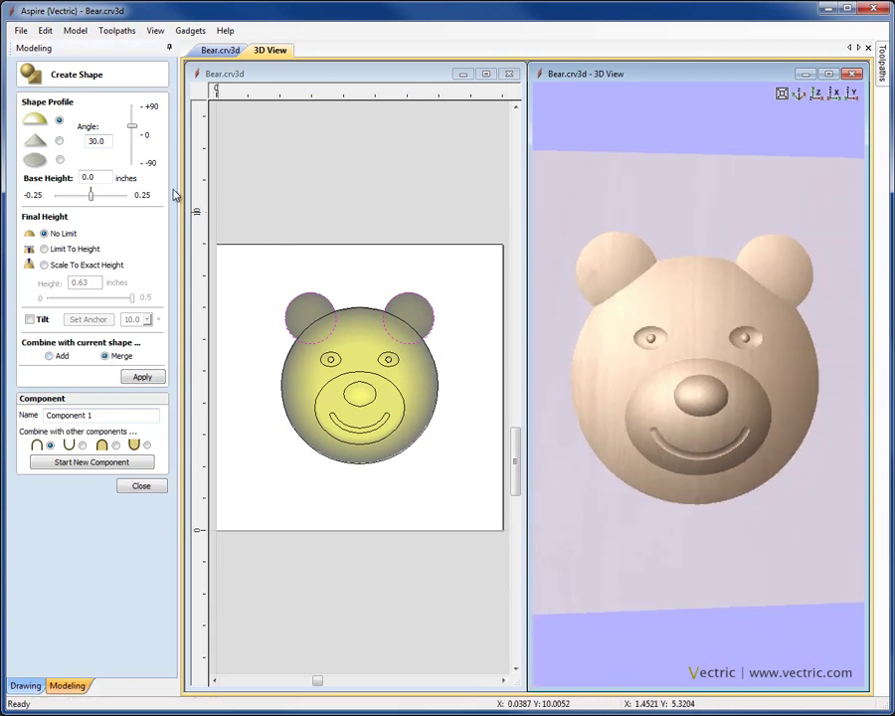
{"action": "left_click_drag", "start_coordinate": [135, 134], "coordinate": [133, 123]}
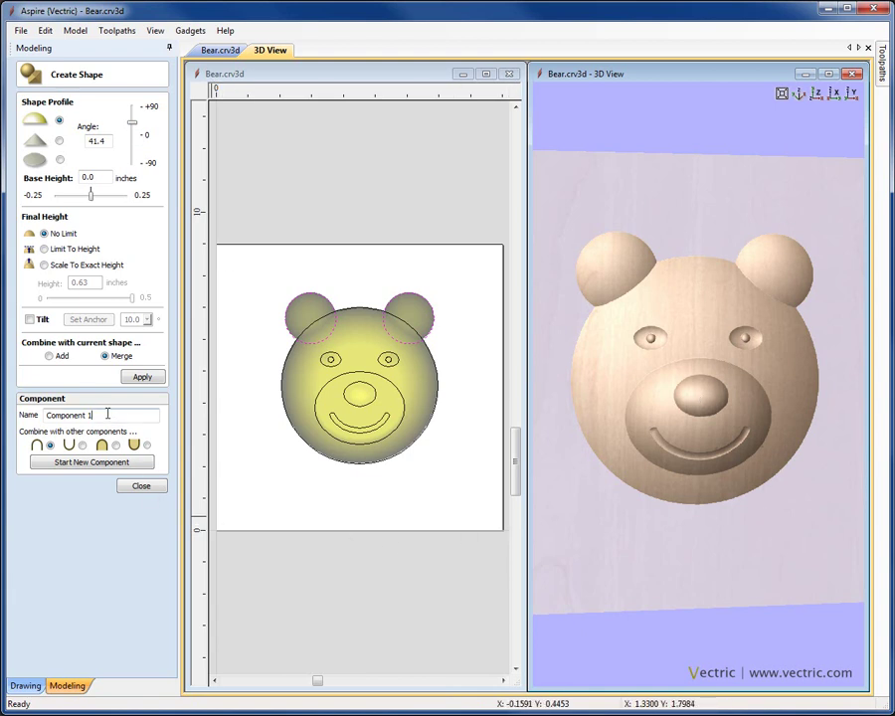
Name the component "Bear Face" and finish creating the shape.
{"action": "left_click_drag", "start_coordinate": [100, 415], "coordinate": [20, 403]}
{"action": "type", "text": "Bear Face"}
{"action": "left_click", "coordinate": [139, 486]}
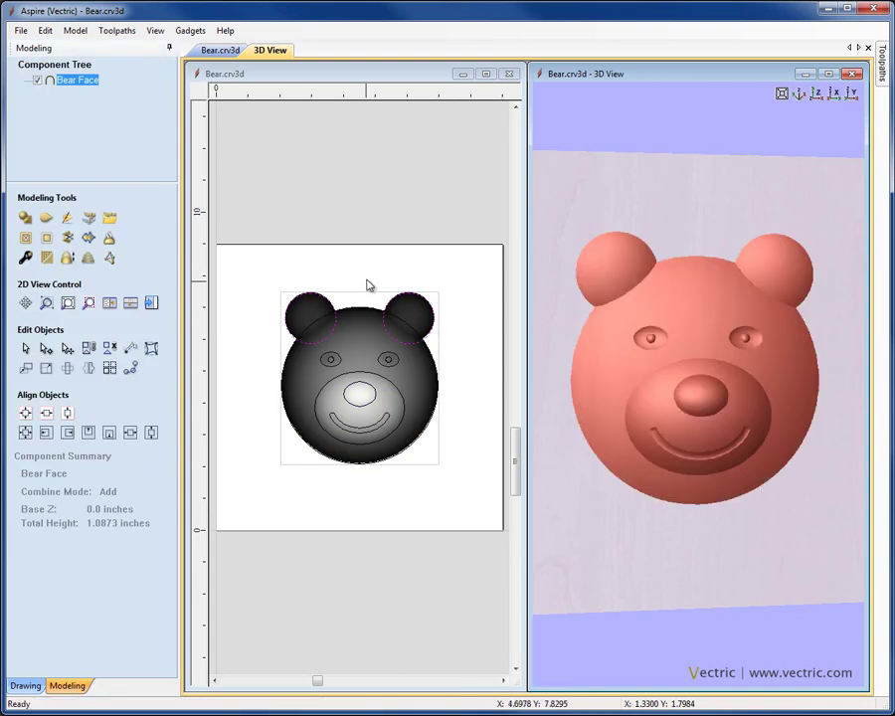
Deselect the bear face component and examine the finished model at an angle in a maximized 3D view.
{"action": "left_click", "coordinate": [368, 284]}
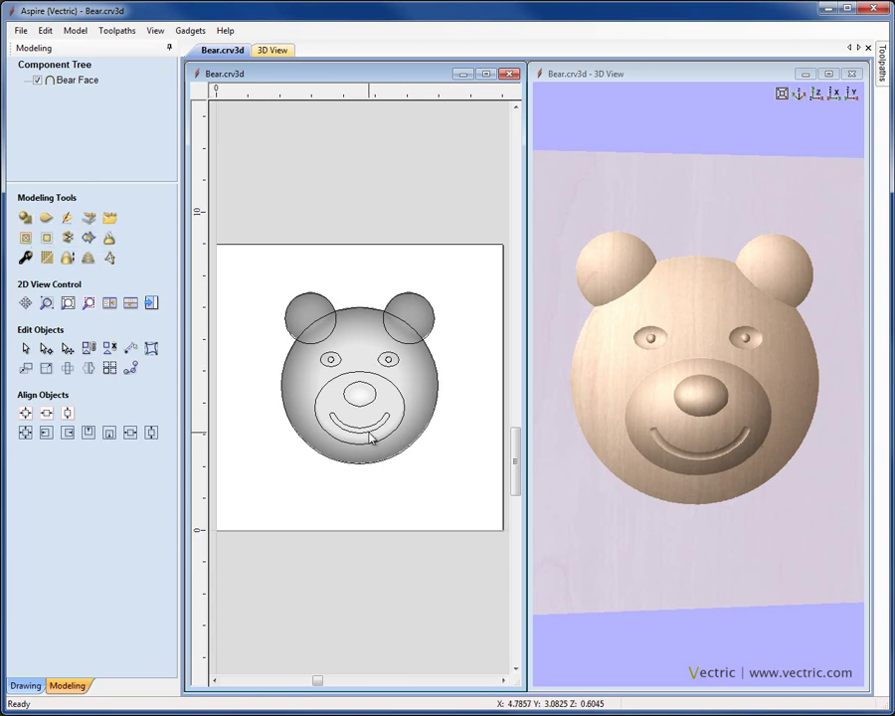
{"action": "left_click_drag", "start_coordinate": [733, 489], "coordinate": [776, 299]}
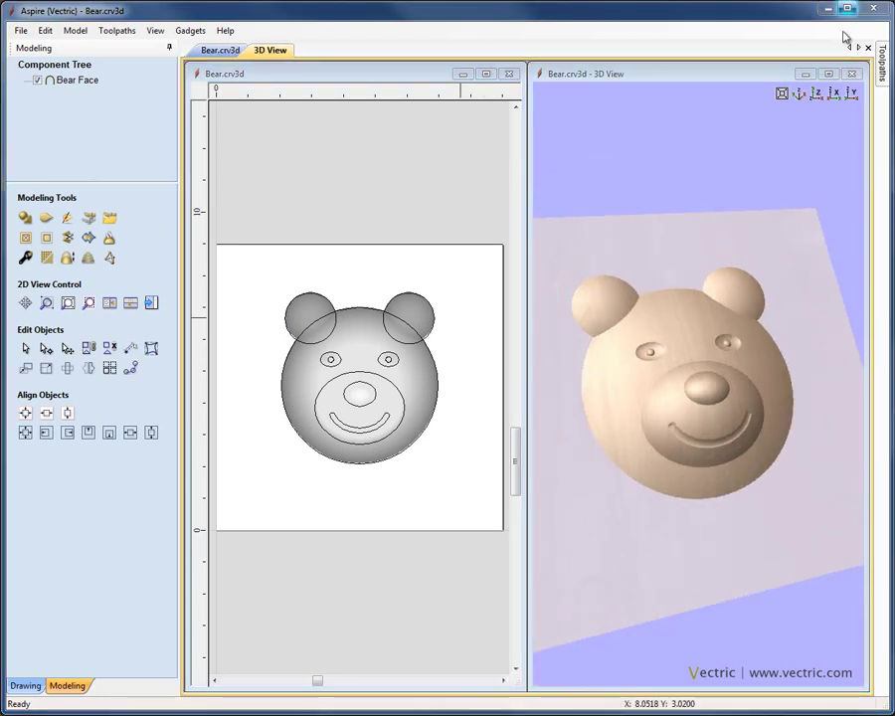
{"action": "left_click", "coordinate": [828, 73]}
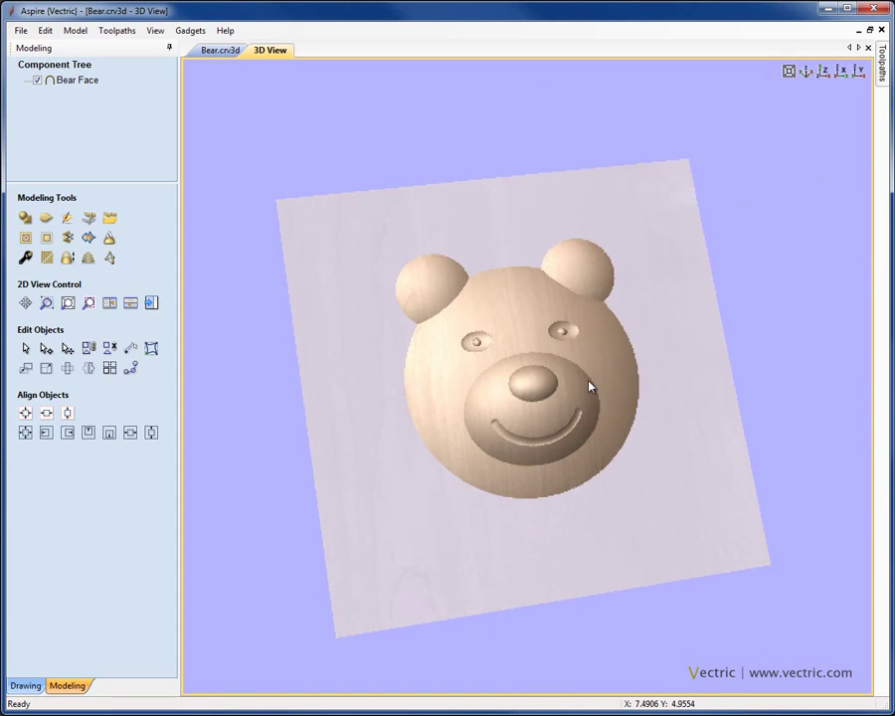